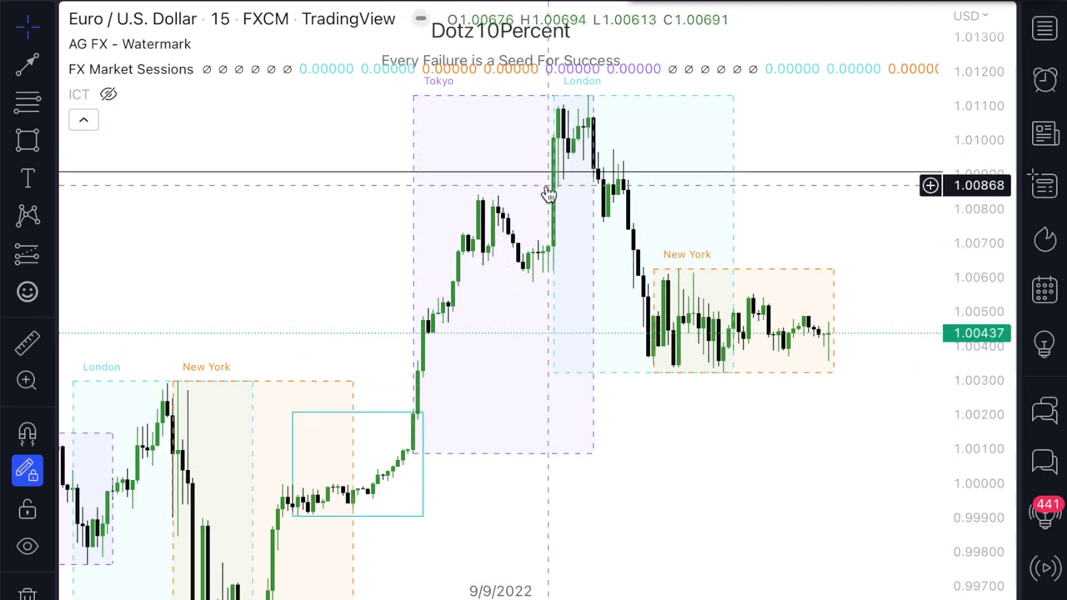
Step: Hide the FX Market Sessions indicator on the EUR/USD 15-minute chart
scroll(619, 364, "down", 1)
scroll(623, 369, "down", 1)
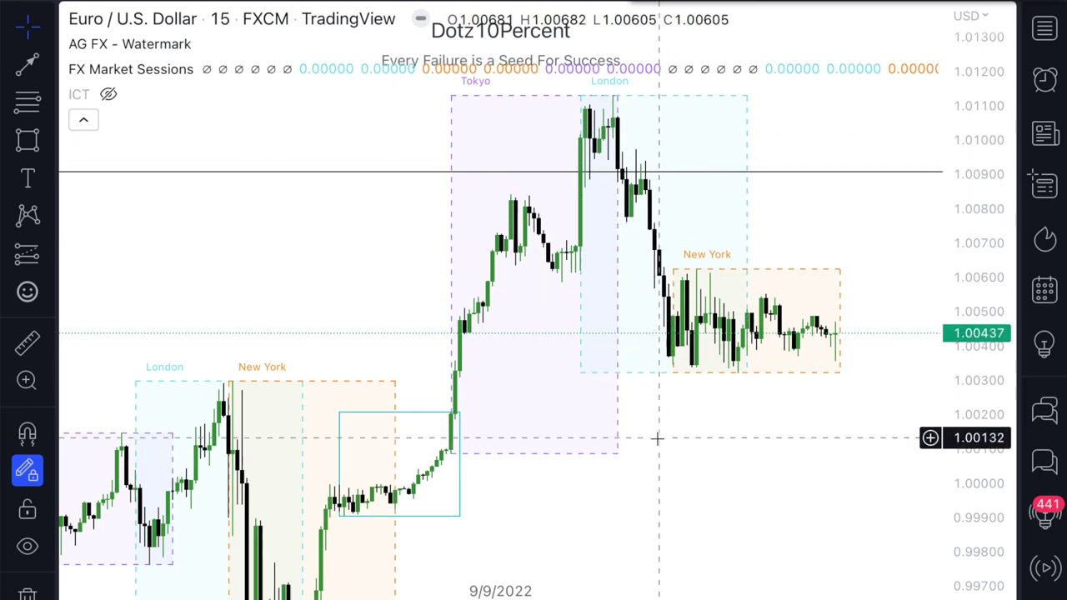
left_click_drag(656, 448, 653, 478)
scroll(652, 478, "up", 1)
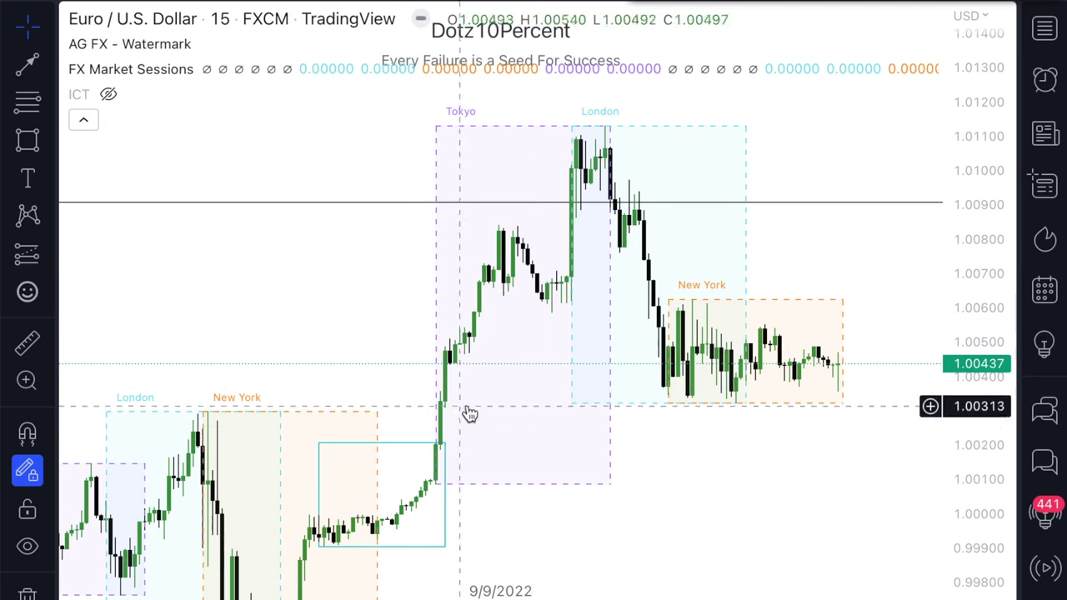
left_click_drag(464, 414, 467, 339)
left_click_drag(385, 292, 400, 224)
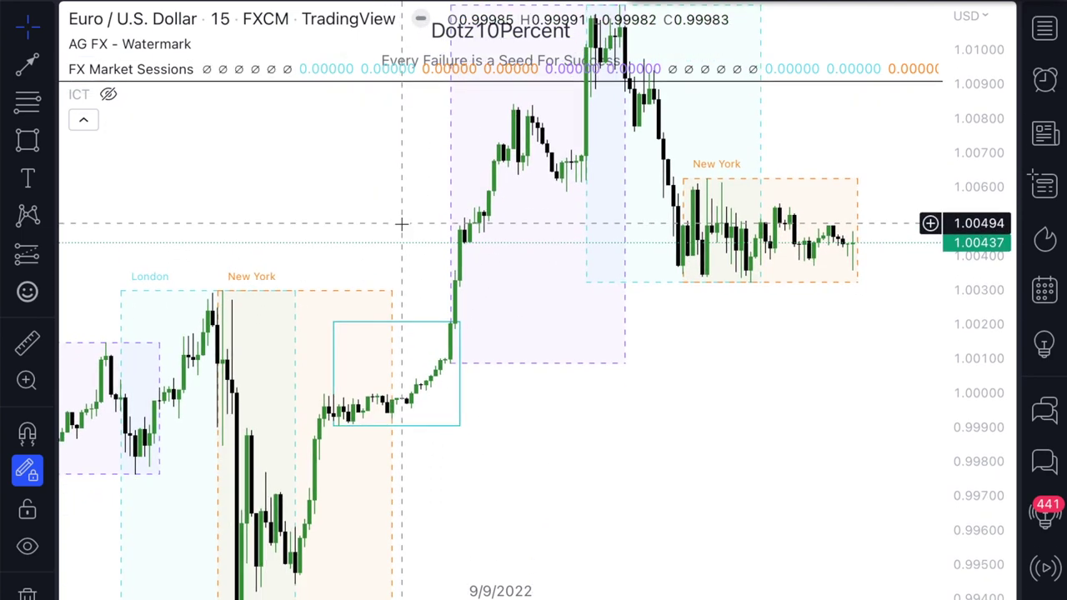
left_click(213, 69)
Step: Shrink the range rectangle so its later edge ends on the tall green breakout candle closing near 1.00203
scroll(359, 222, "up", 2)
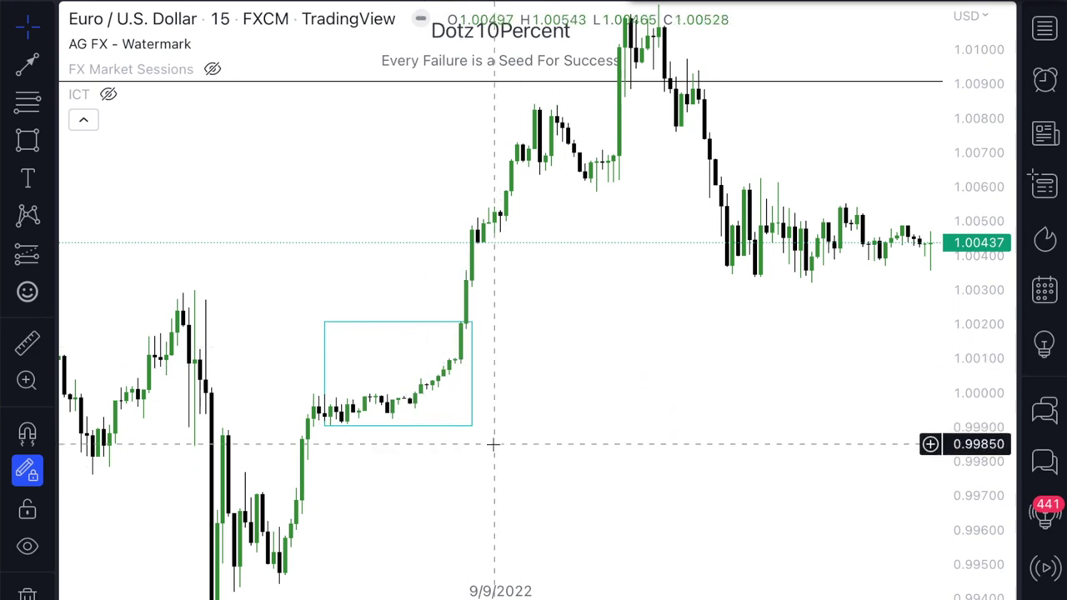
left_click_drag(488, 460, 447, 488)
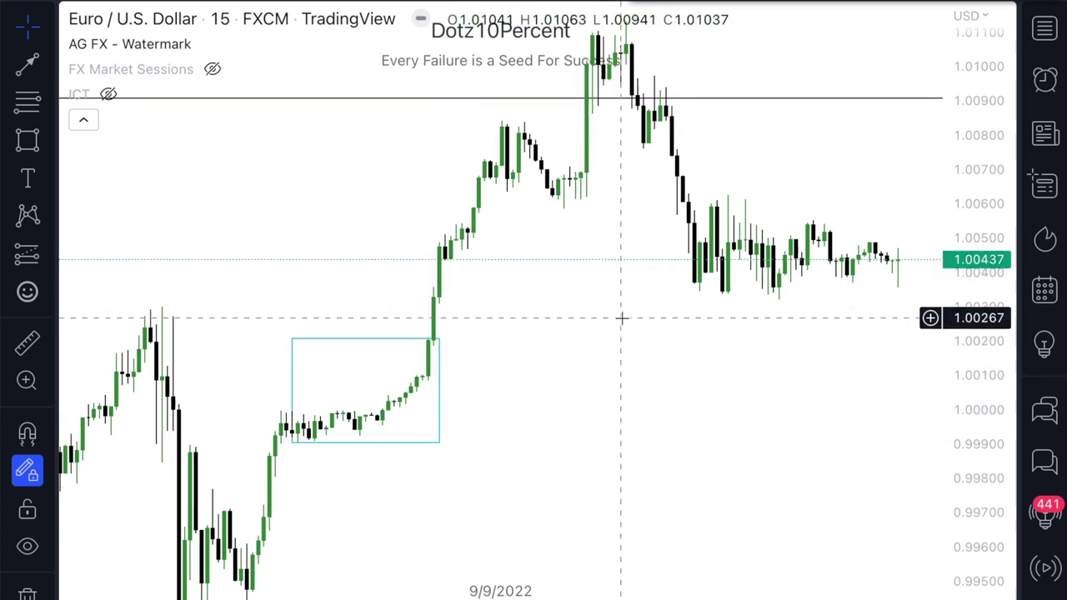
left_click_drag(622, 316, 598, 372)
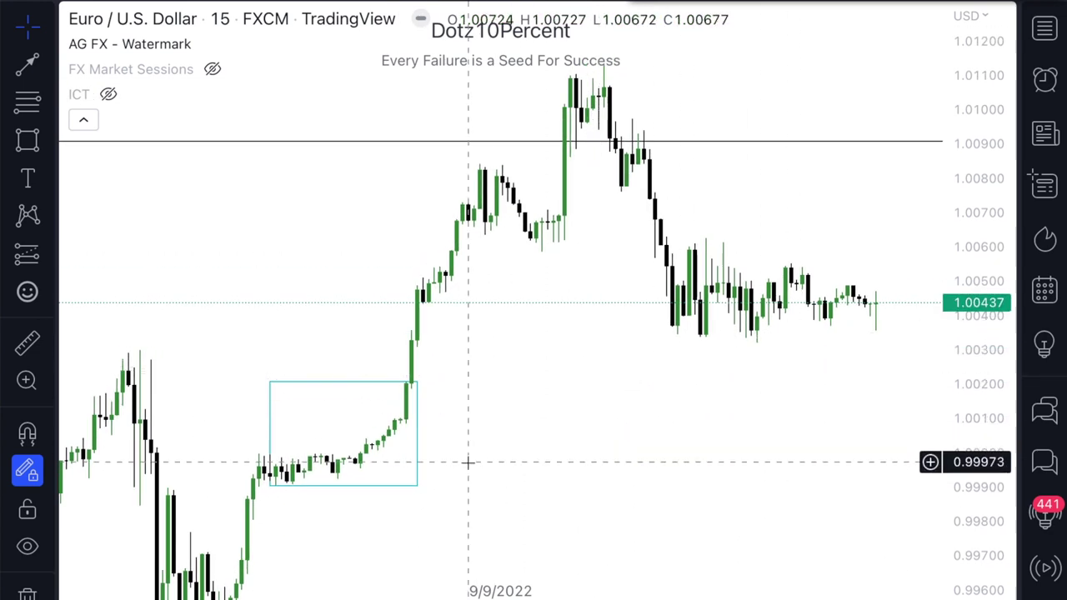
scroll(469, 462, "down", 1)
scroll(468, 462, "down", 1)
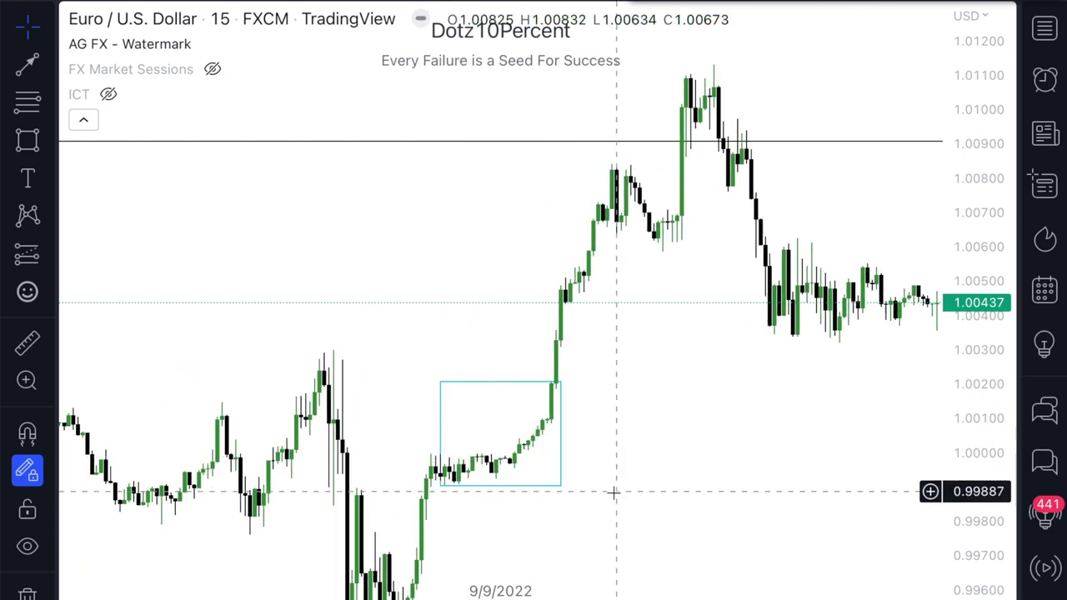
scroll(700, 491, "up", 1)
left_click_drag(961, 500, 942, 191)
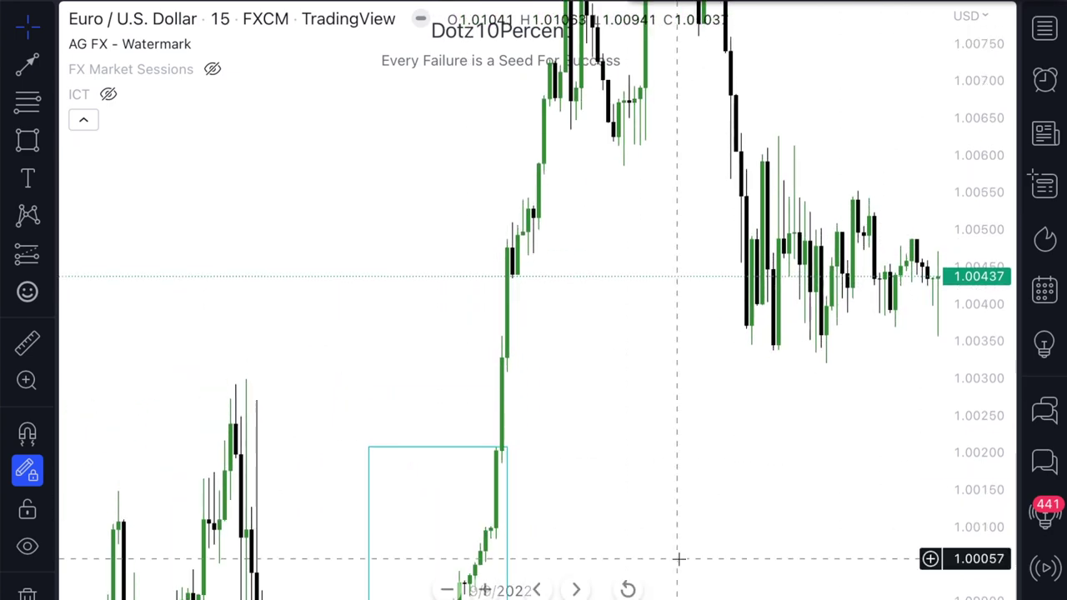
scroll(679, 559, "up", 2)
left_click_drag(678, 546, 673, 279)
scroll(673, 278, "up", 3)
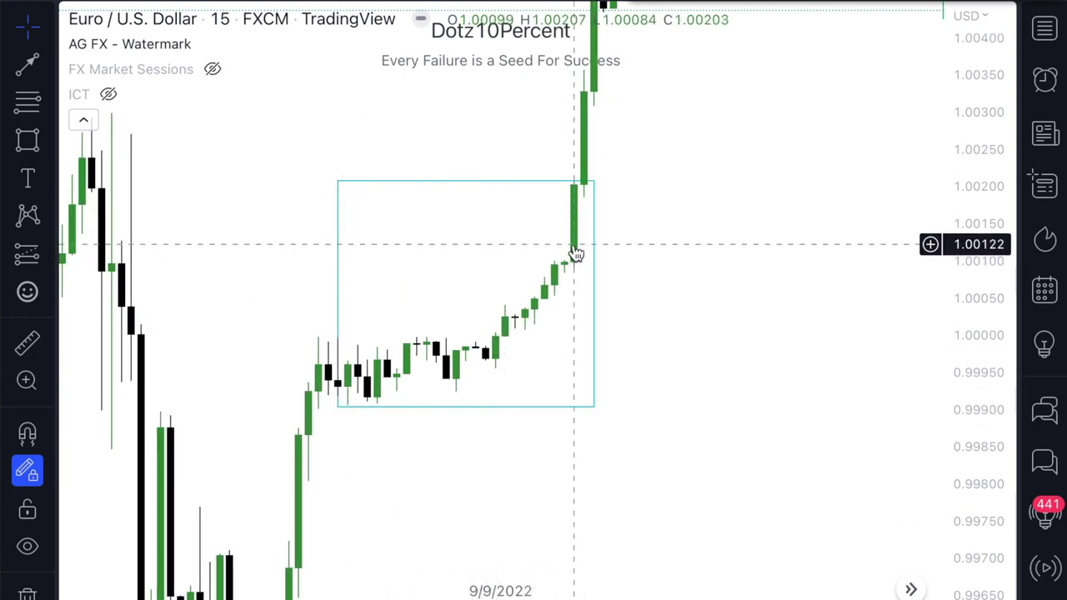
left_click_drag(593, 293, 575, 295)
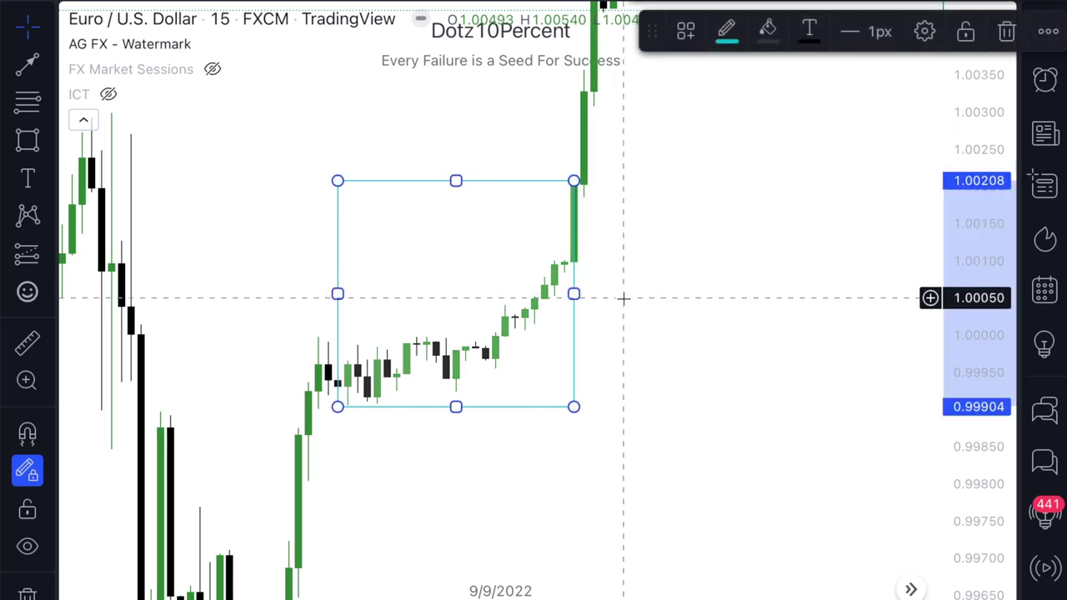
left_click(623, 298)
Step: Raise the range rectangle's lower edge slightly to meet the lowest candle wicks inside it
scroll(621, 298, "up", 1)
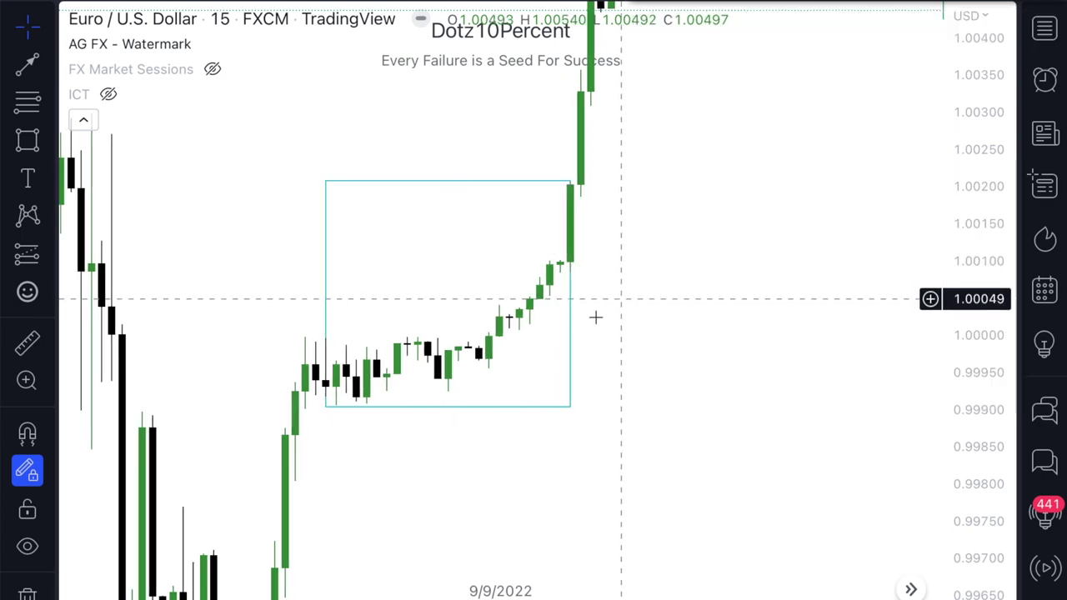
left_click(448, 409)
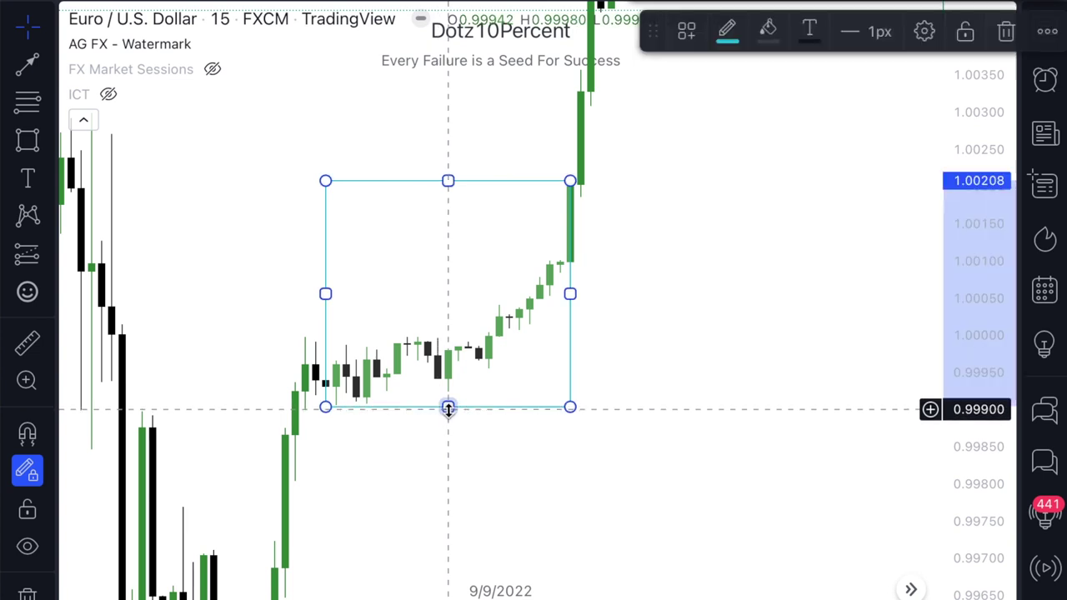
left_click_drag(447, 408, 447, 405)
left_click(636, 247)
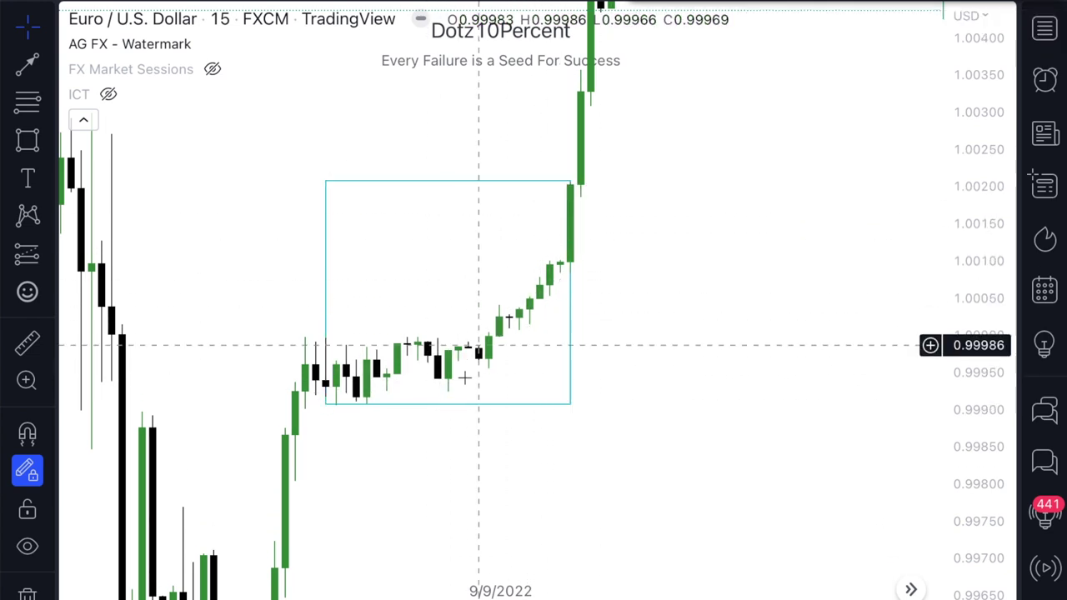
Step: Examine the whole price move from the range rectangle up to the latest candles
scroll(550, 435, "down", 2)
scroll(551, 438, "down", 1)
left_click_drag(995, 111, 865, 463)
left_click_drag(777, 425, 637, 528)
scroll(692, 587, "down", 3)
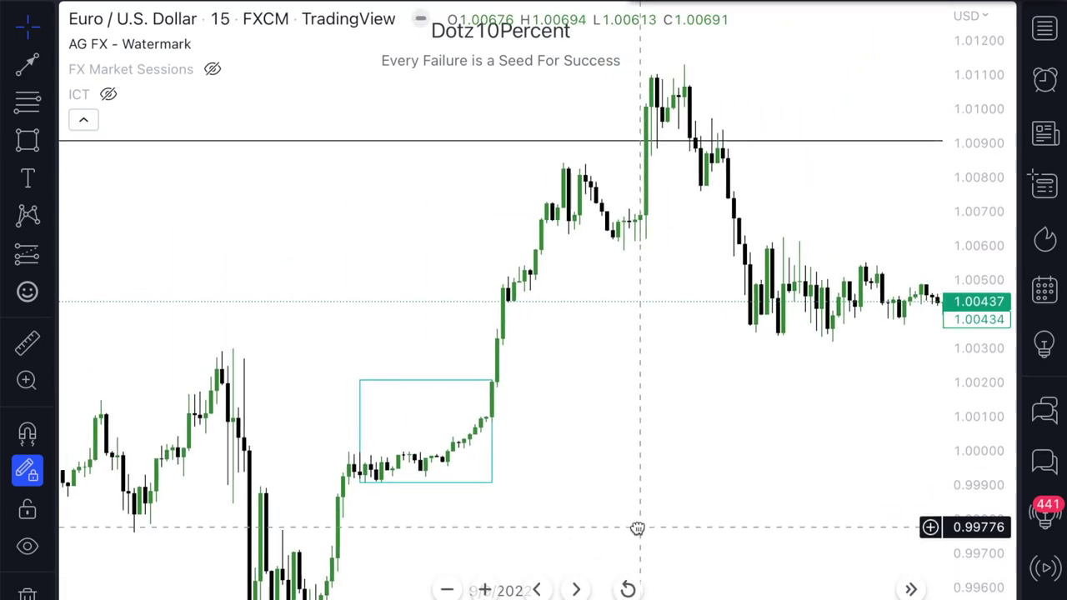
scroll(625, 530, "up", 2)
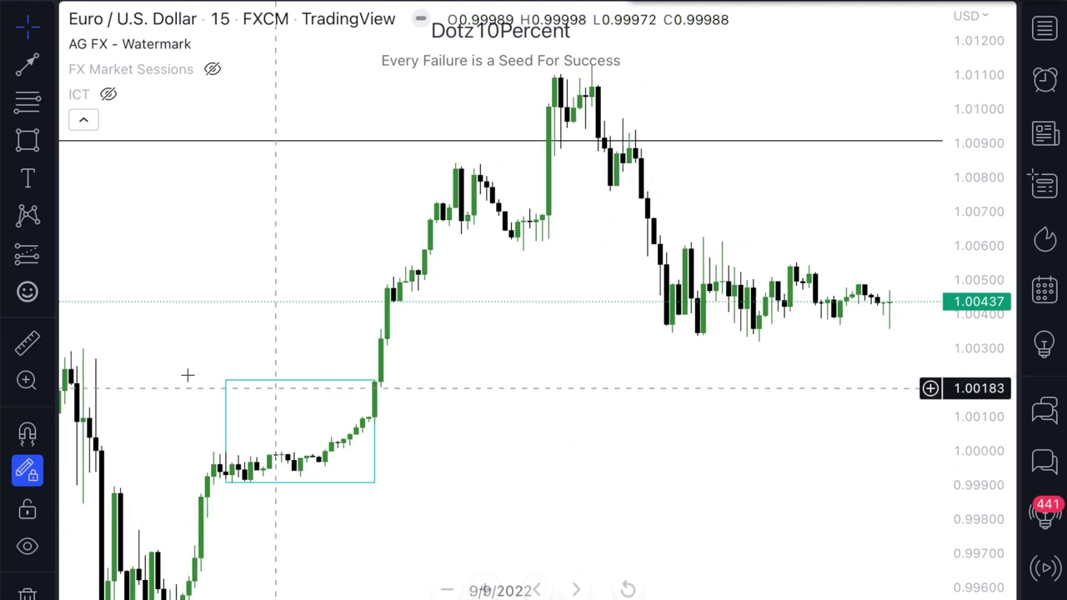
left_click(28, 258)
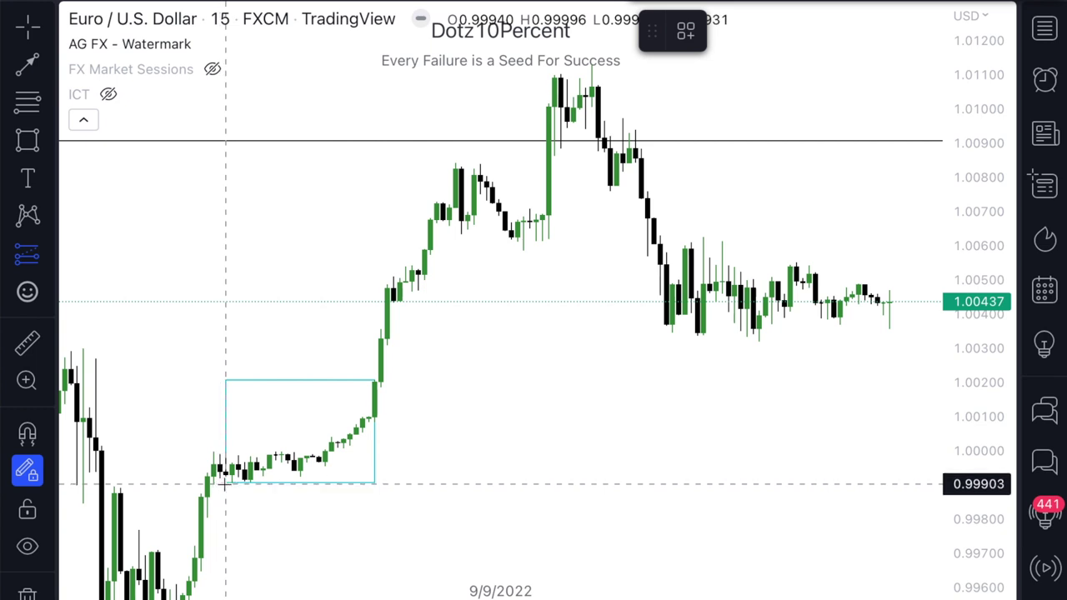
left_click(225, 481)
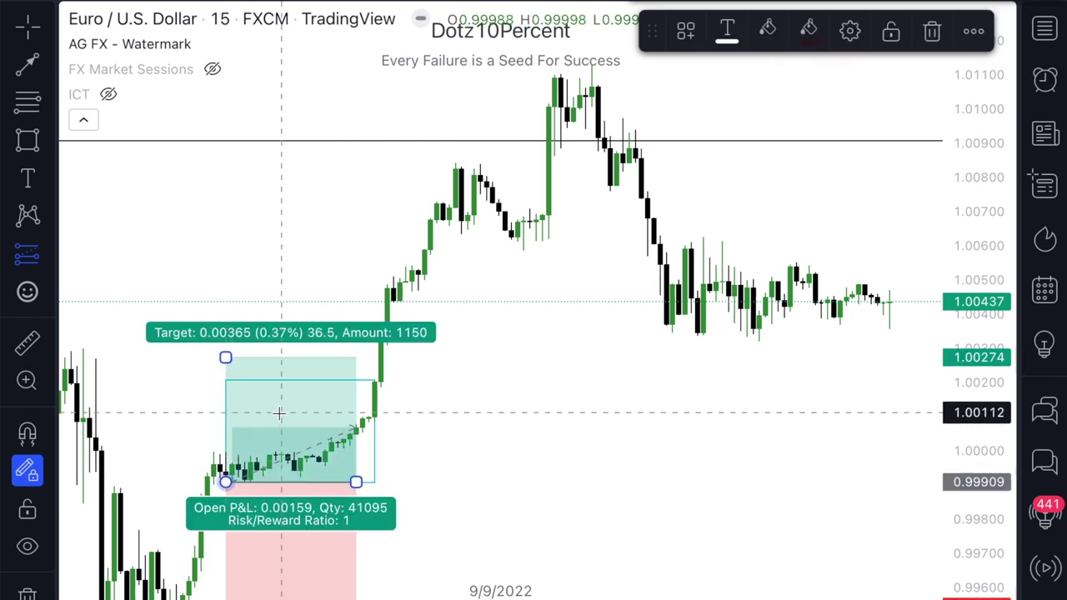
key("Delete")
left_click(16, 109)
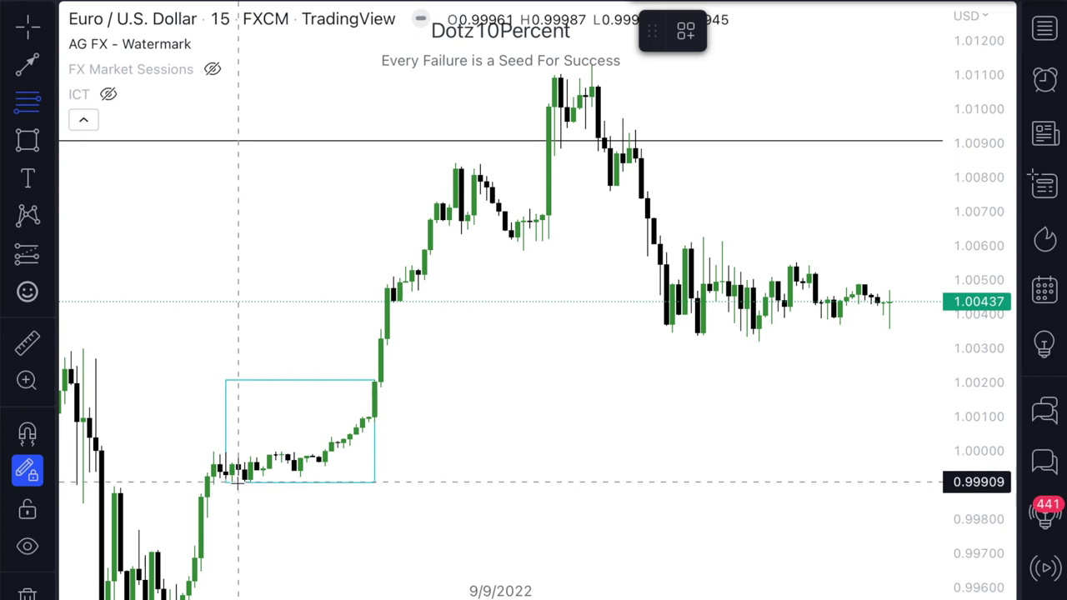
Step: Measure the price height of the range rectangle from its lower edge to its upper edge
left_click(25, 349)
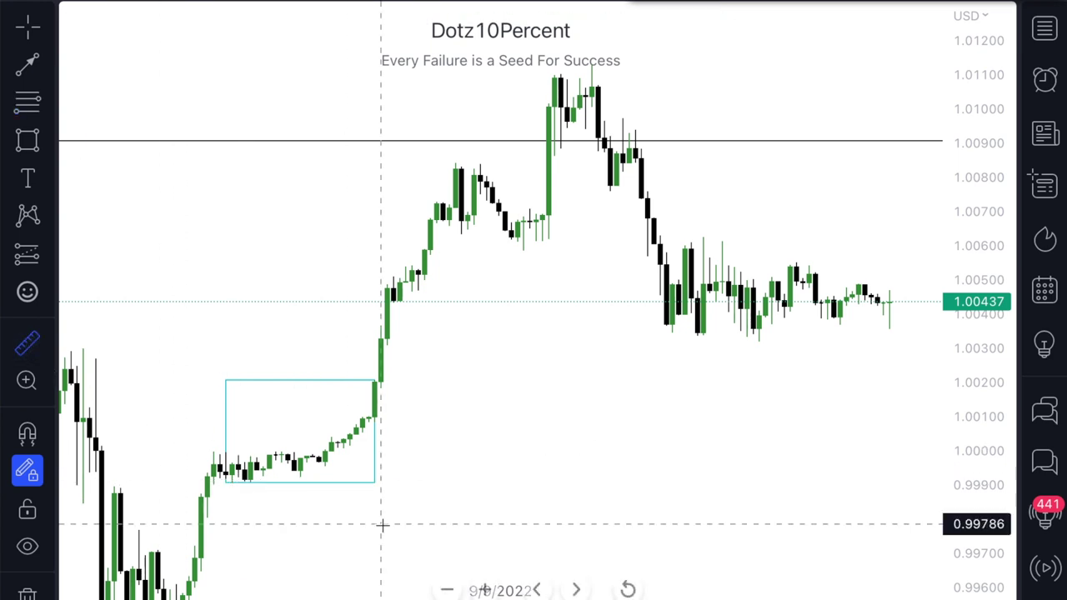
left_click_drag(281, 482, 362, 381)
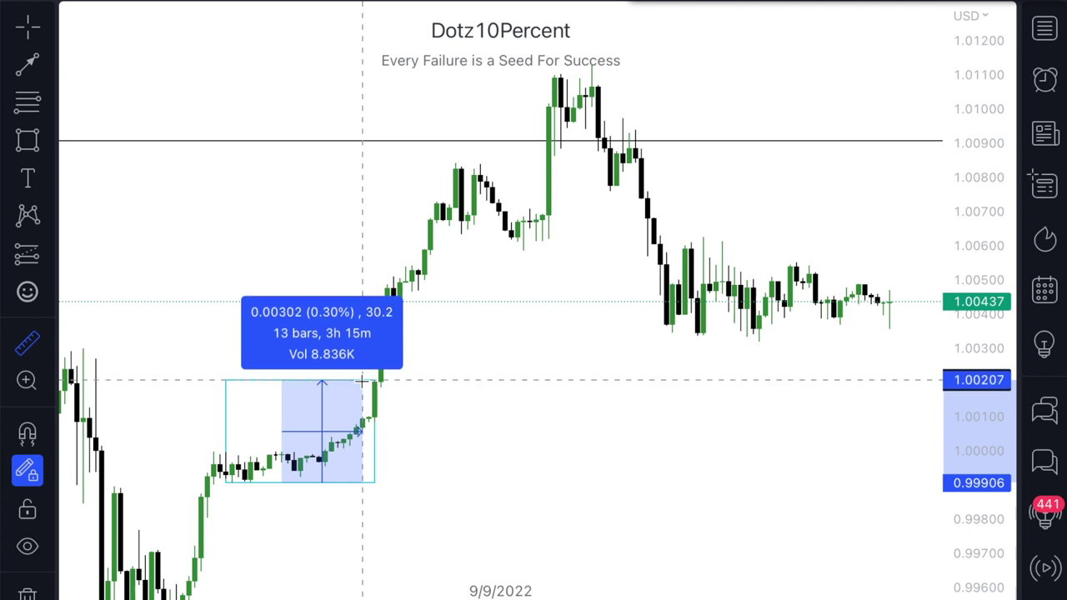
left_click(455, 443)
left_click(665, 527)
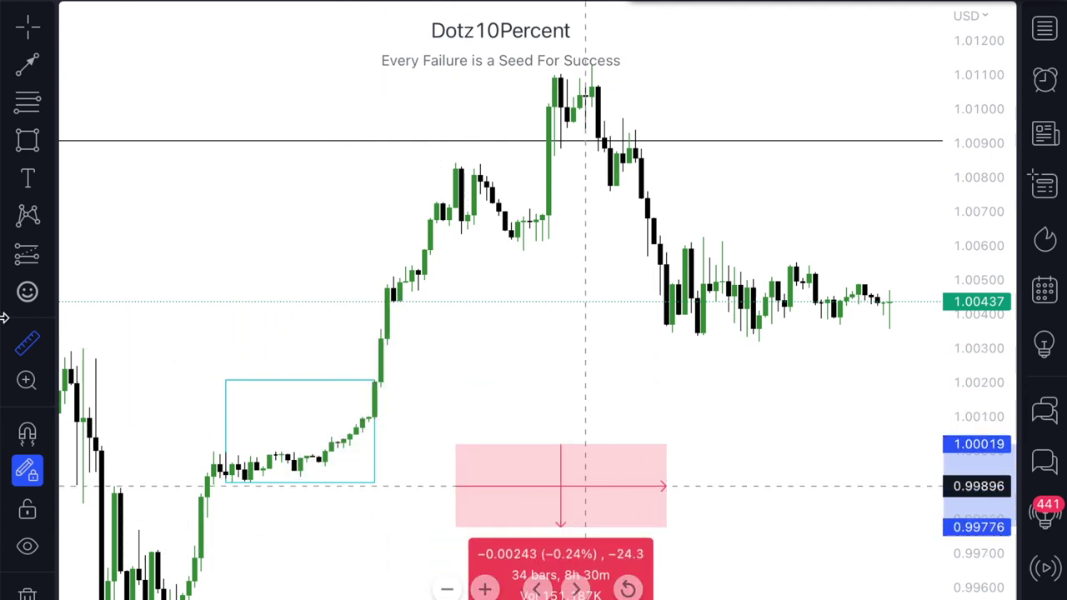
Step: Draw a Fib Retracement across the range rectangle, from its low at 0.99903 to its high at 1.00207
left_click(27, 106)
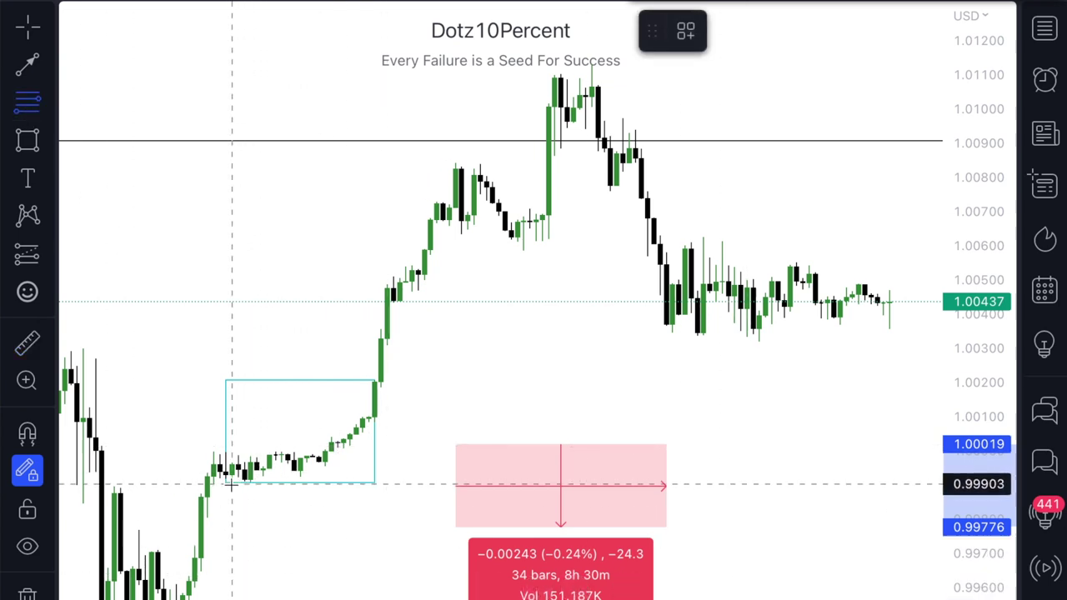
mouse_move(231, 481)
left_mouse_down()
mouse_move(374, 441)
mouse_move(375, 380)
left_mouse_up()
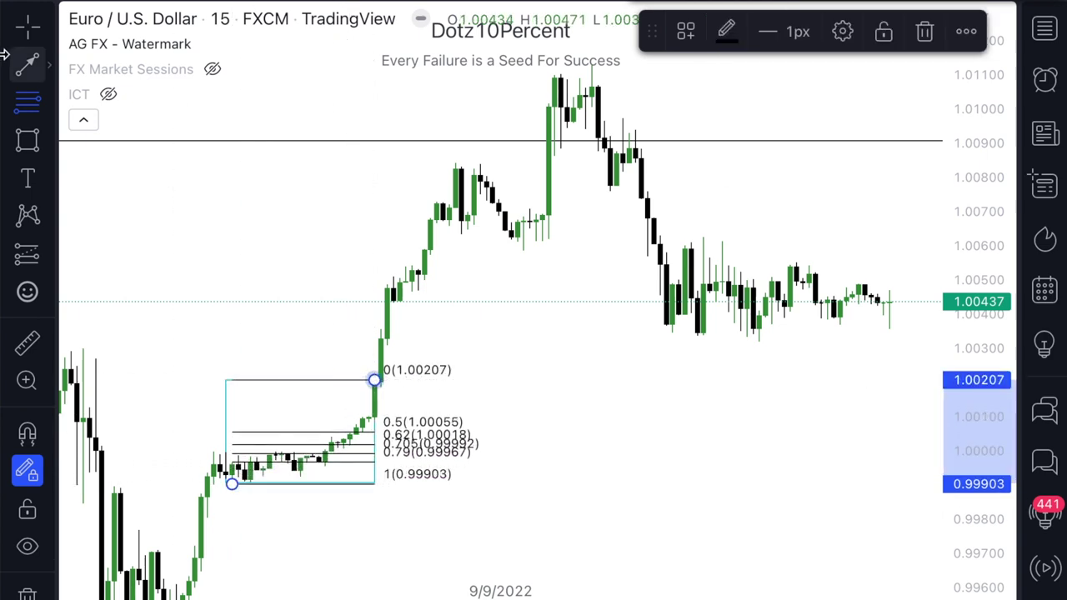
left_click(23, 33)
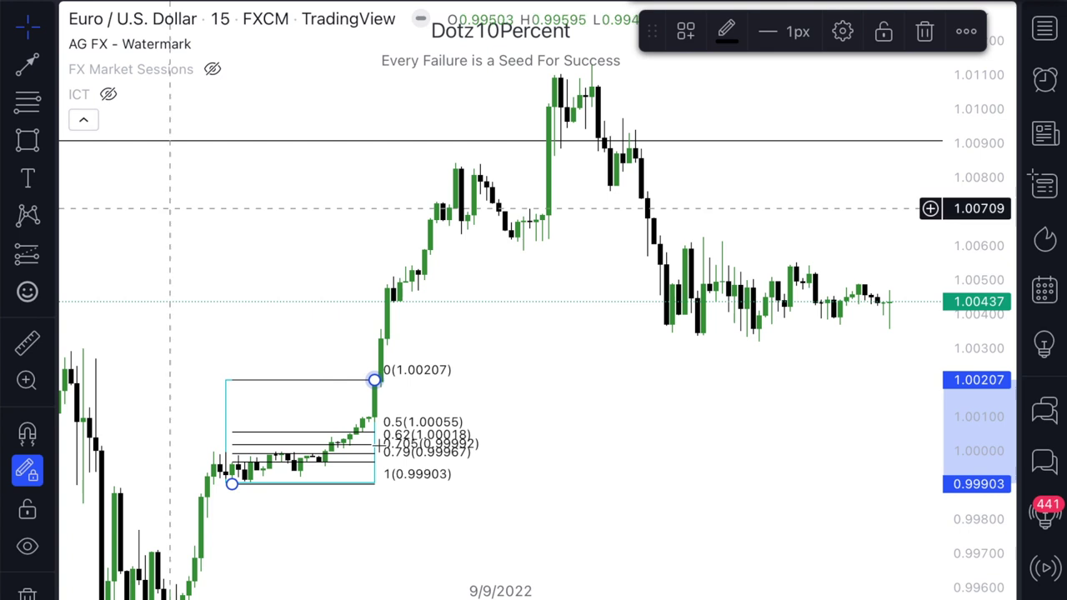
Step: Disable the 0.5, 0.62, 0.705 and 0.79 levels in the Fib Retracement's style settings
double_click(277, 441)
left_click(554, 383)
left_click(555, 383)
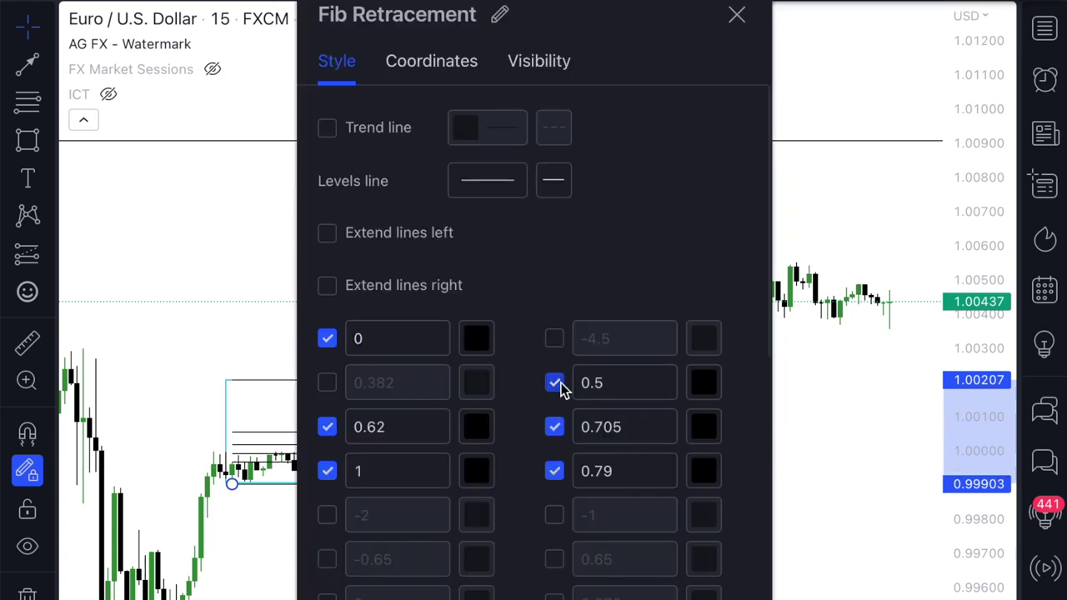
left_click(555, 427)
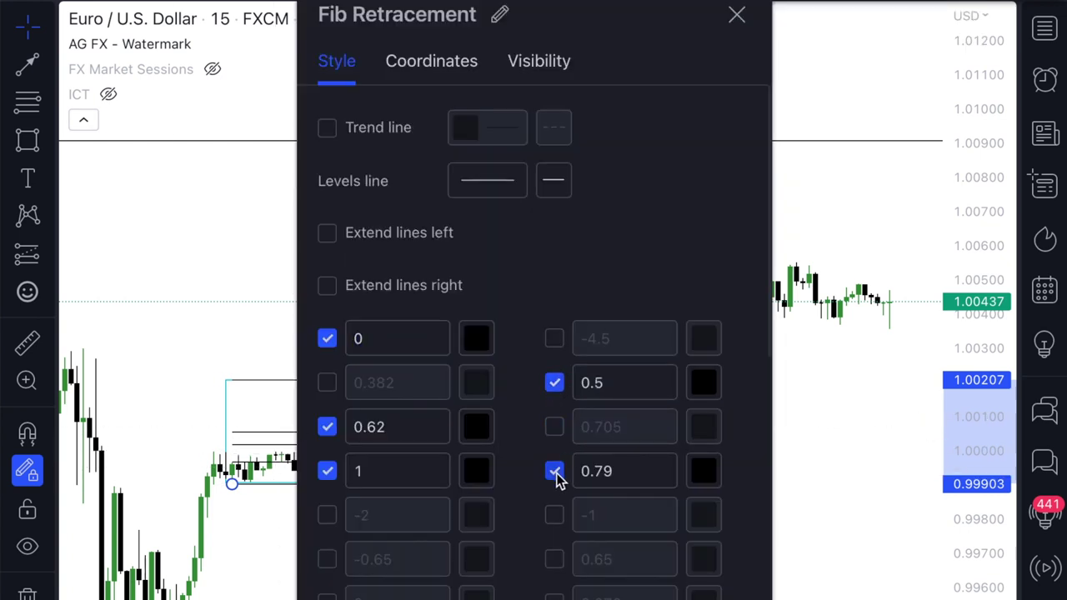
left_click(555, 472)
left_click(328, 427)
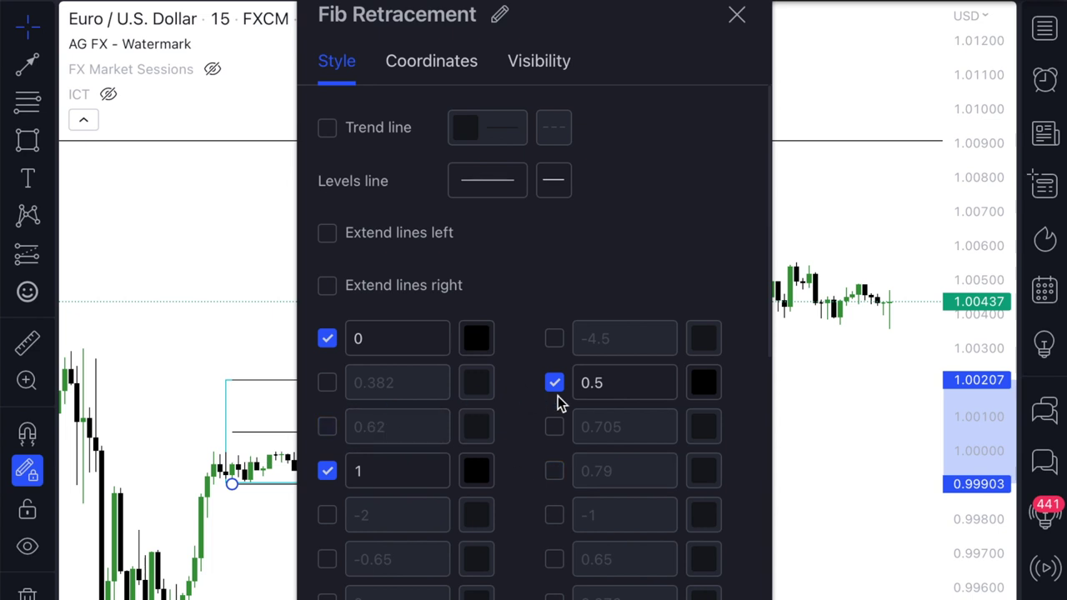
left_click(555, 383)
Step: Enable the -1, -2, -3, -4 and -5 levels of the Fib Retracement and close its settings
scroll(524, 452, "down", 2)
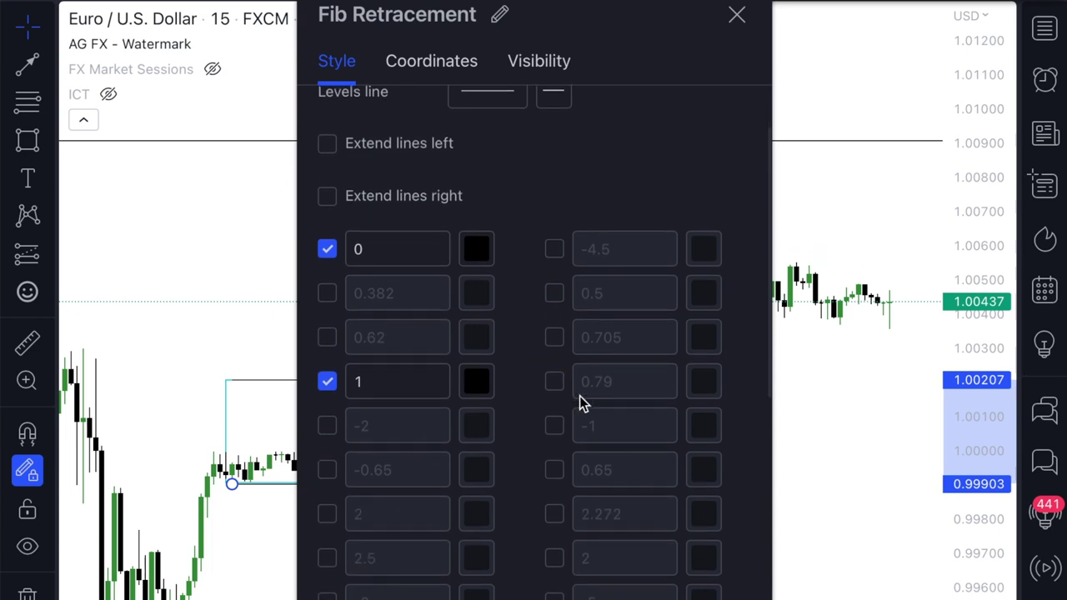
left_click(561, 427)
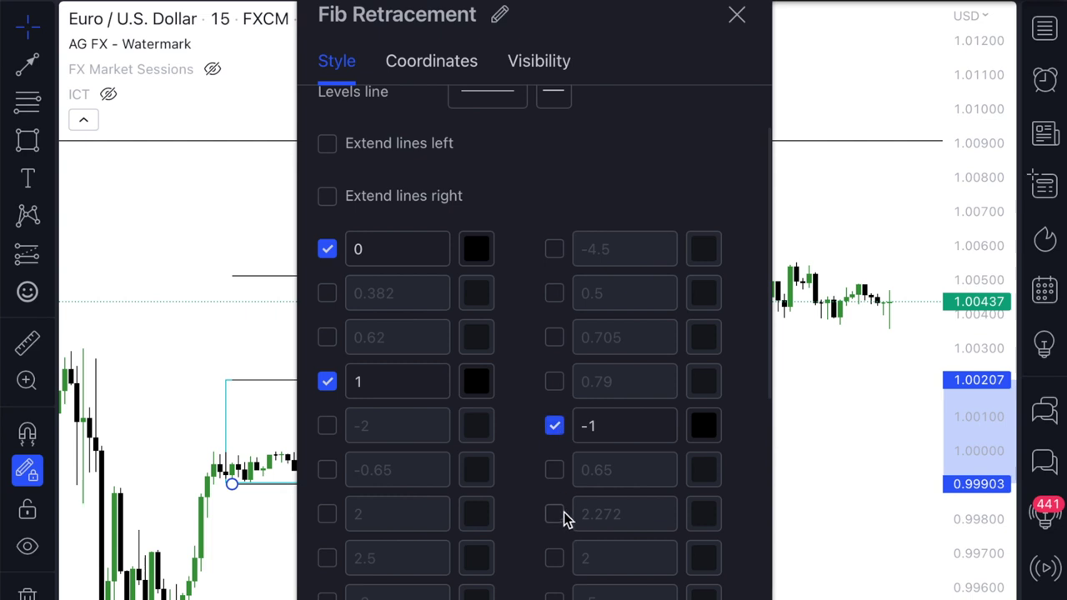
scroll(337, 462, "down", 2)
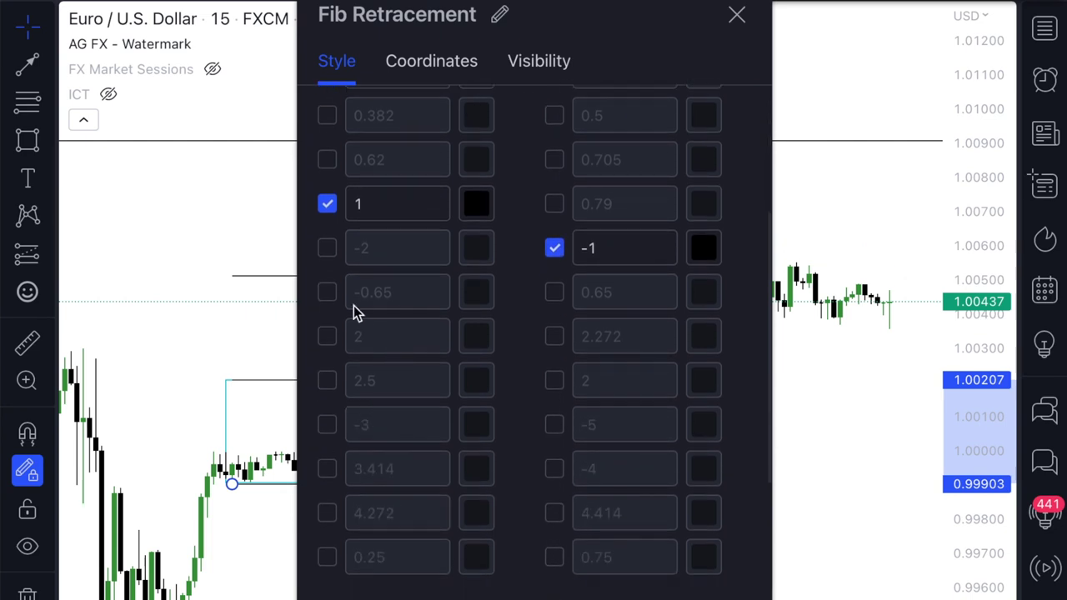
left_click(327, 249)
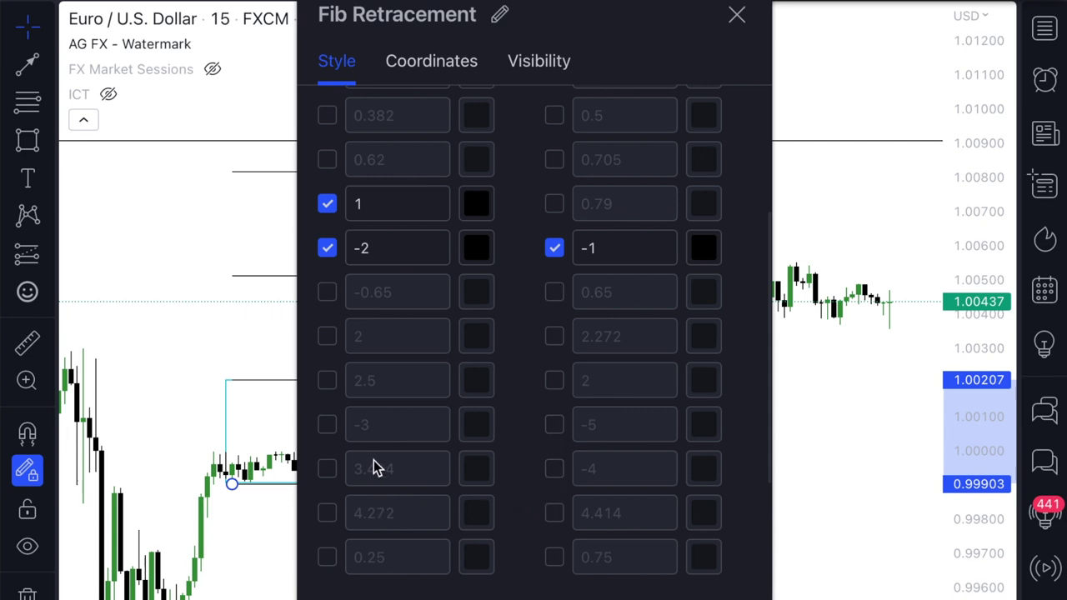
left_click(327, 425)
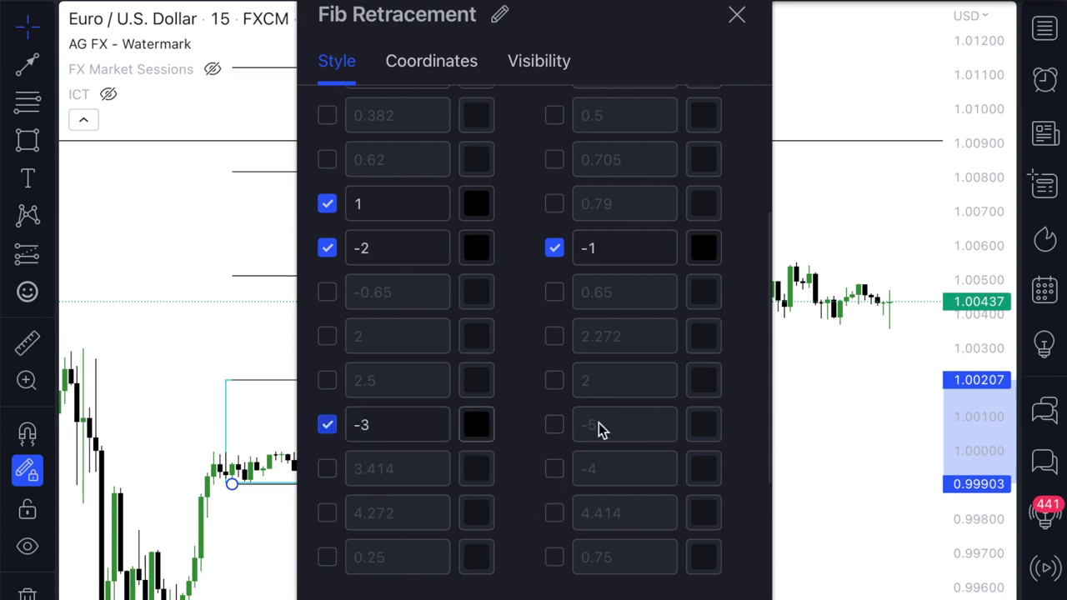
left_click(555, 469)
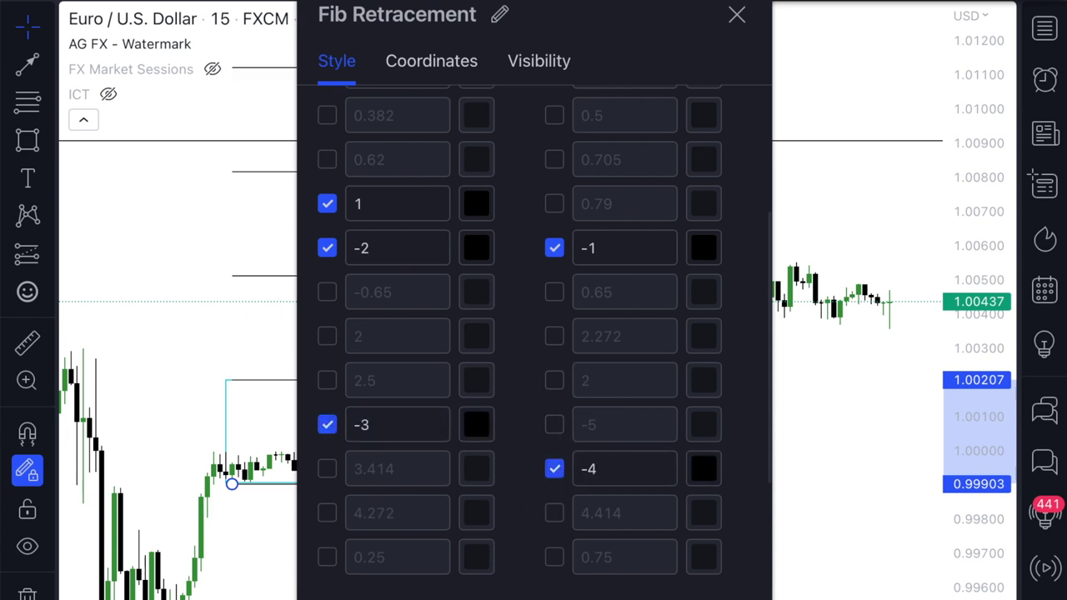
left_click(555, 426)
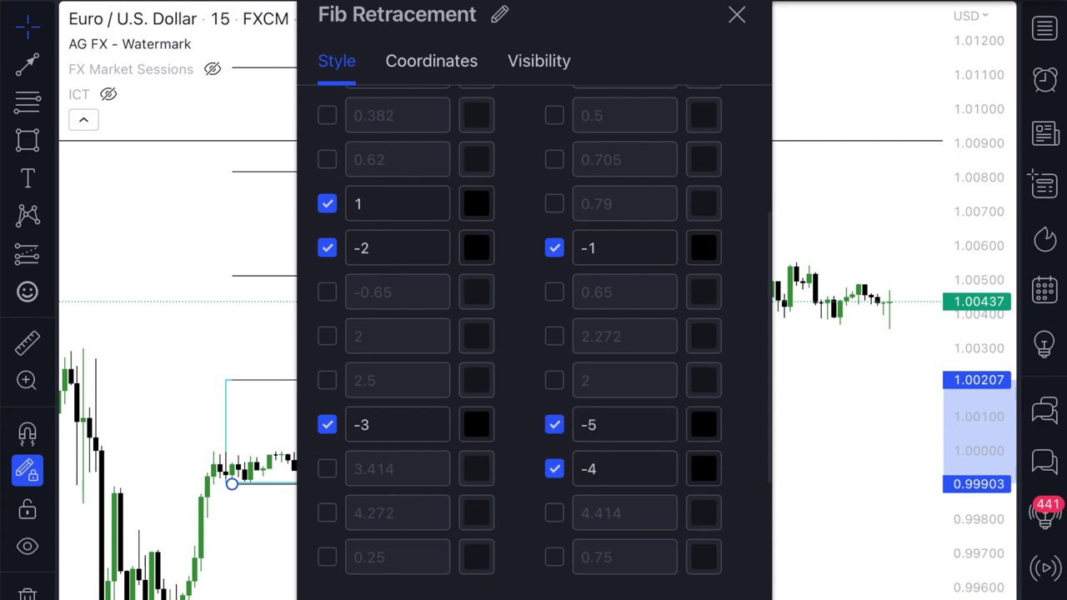
left_click(737, 14)
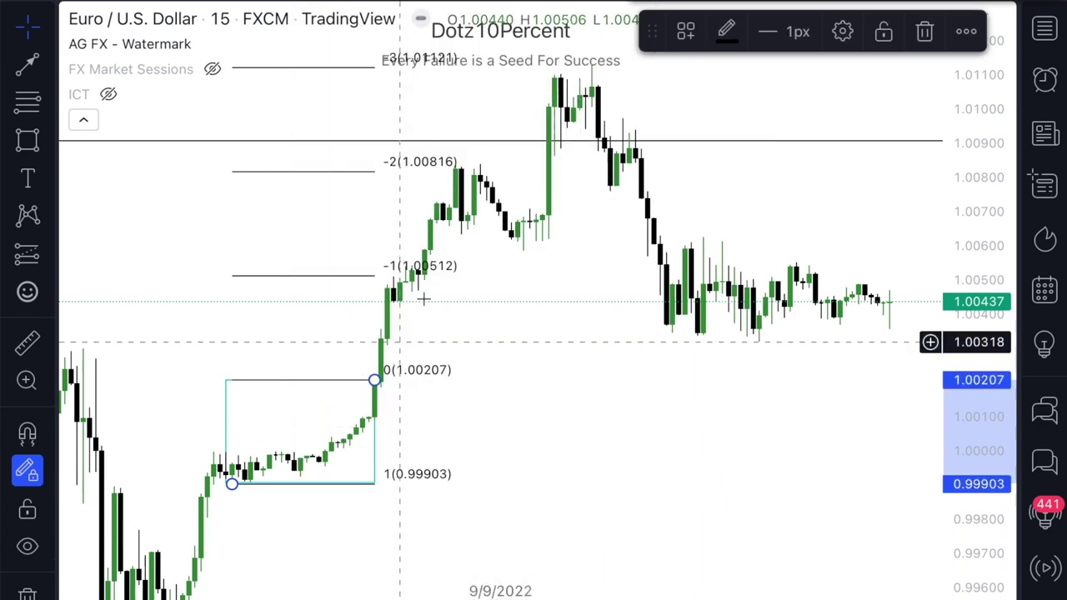
Step: Adjust the Fib Retracement's low anchor to 0.99907 at the lower edge of the range rectangle
left_click_drag(583, 414, 579, 489)
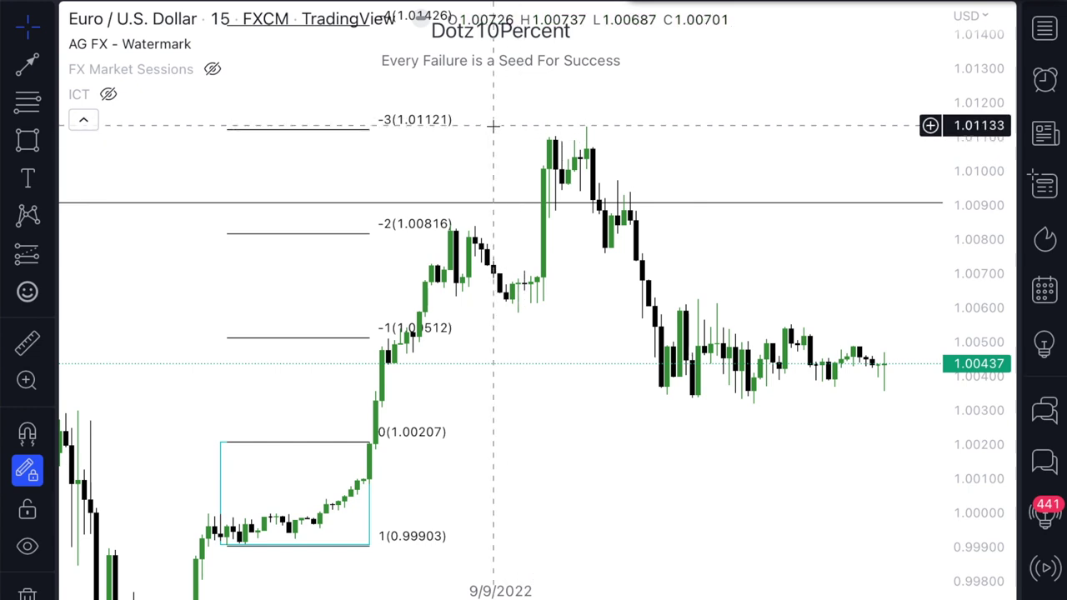
scroll(517, 142, "left", 5)
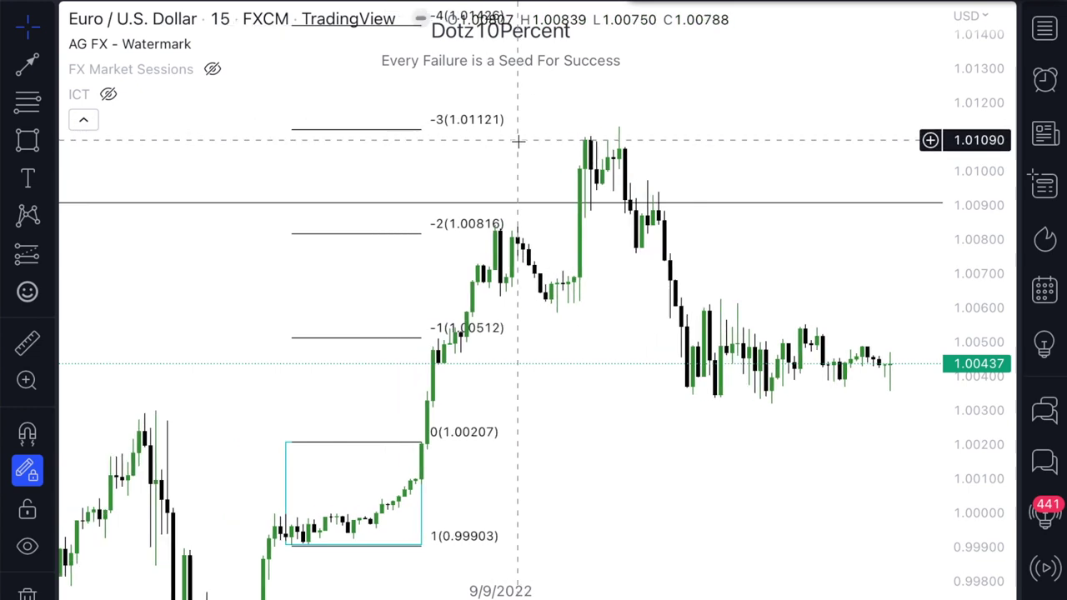
left_click_drag(964, 82, 924, 184)
left_click_drag(645, 372, 616, 325)
scroll(621, 470, "up", 1)
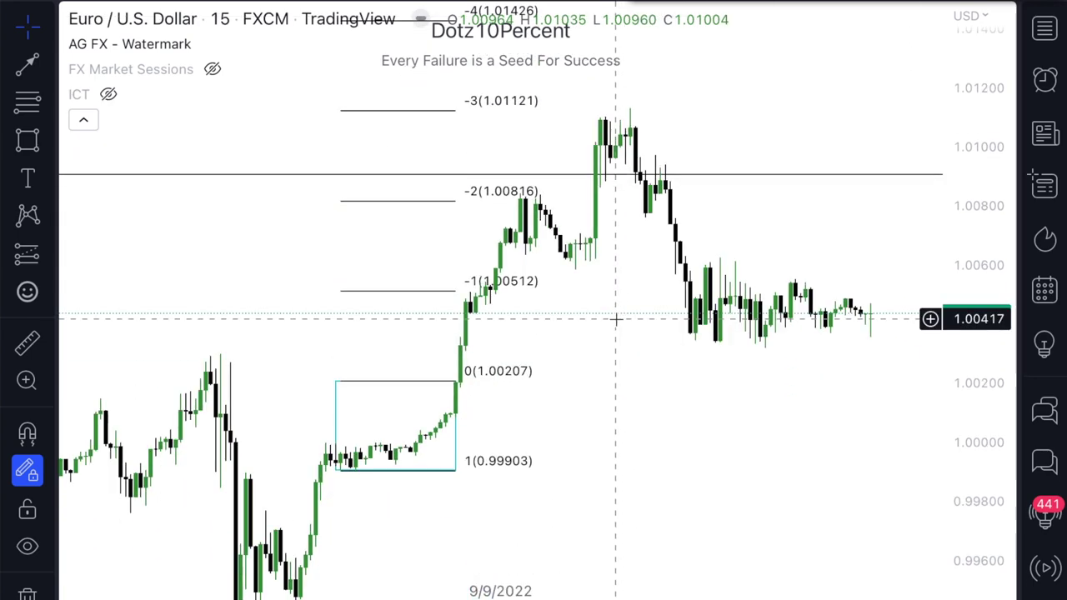
scroll(503, 474, "up", 3)
scroll(502, 474, "left", 4)
left_click_drag(986, 397, 924, 190)
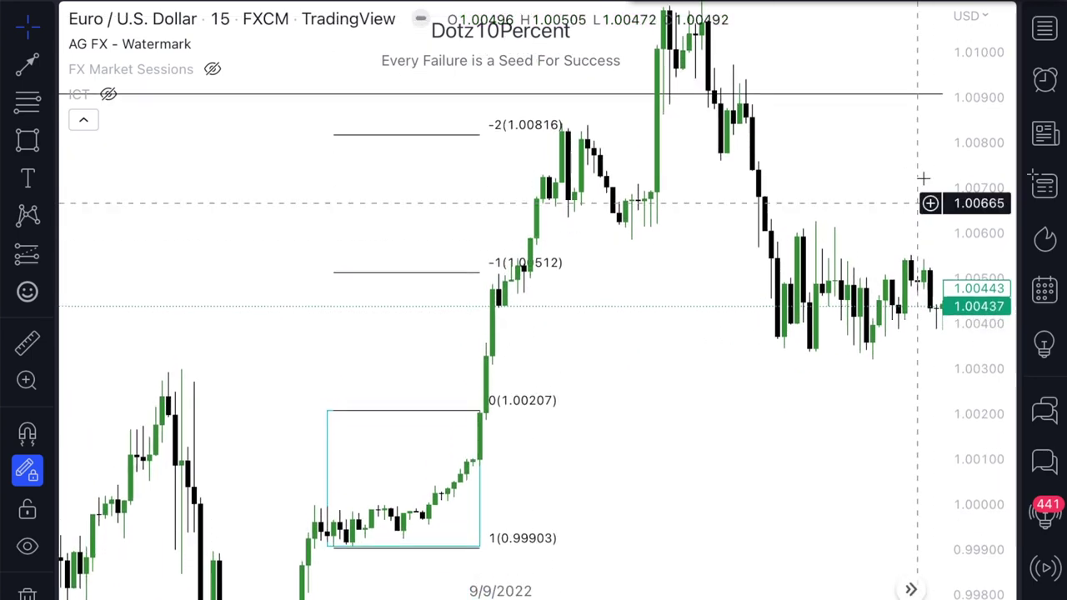
left_click_drag(765, 445, 752, 335)
mouse_move(322, 462)
left_mouse_down()
mouse_move(328, 450)
mouse_move(321, 460)
left_mouse_up()
left_click(617, 385)
Step: Compare the 15-minute swing highs after the breakout with the -2 and -3 projection levels
left_click_drag(975, 97, 945, 363)
left_click_drag(706, 405, 637, 516)
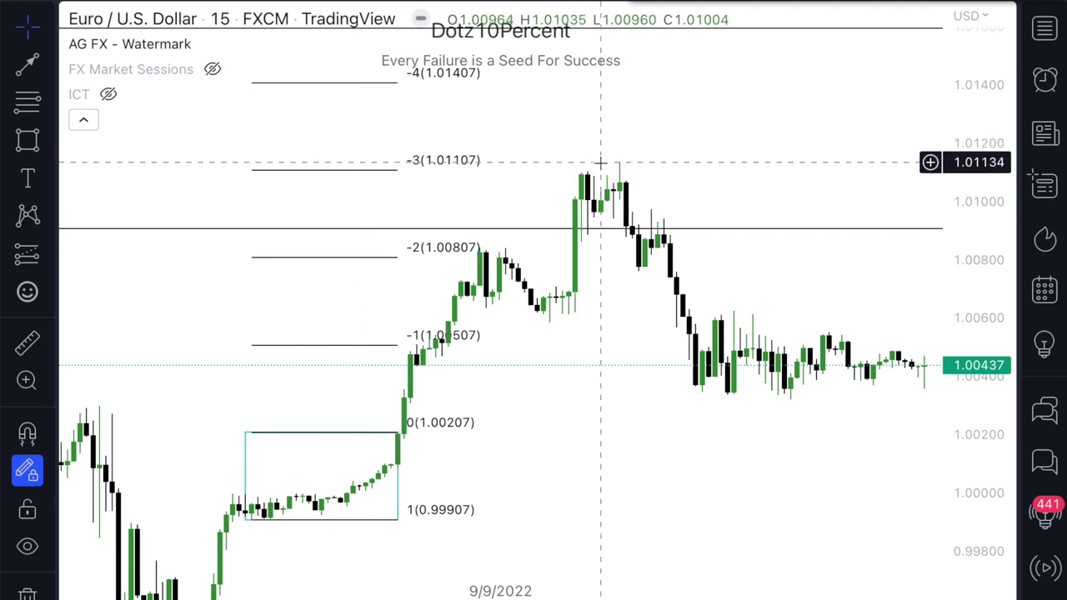
scroll(573, 169, "down", 1)
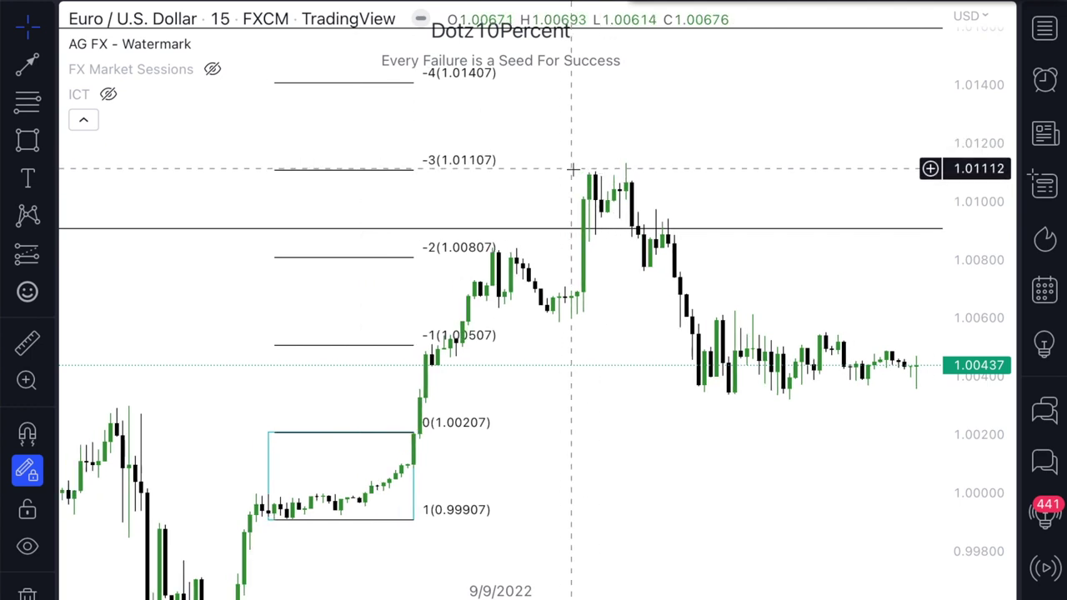
scroll(571, 170, "up", 1)
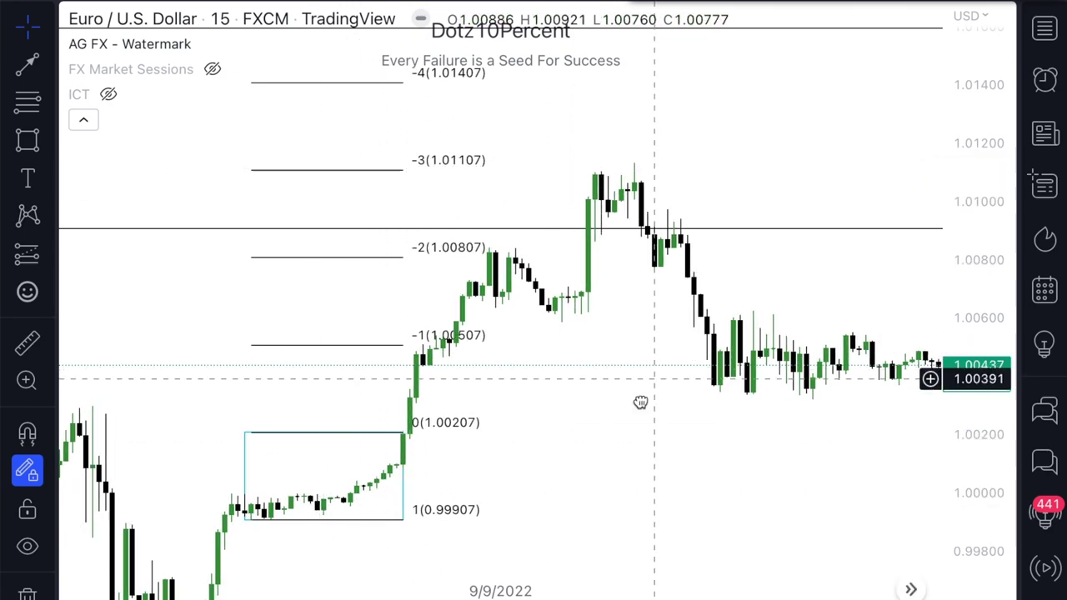
left_click_drag(657, 379, 596, 447)
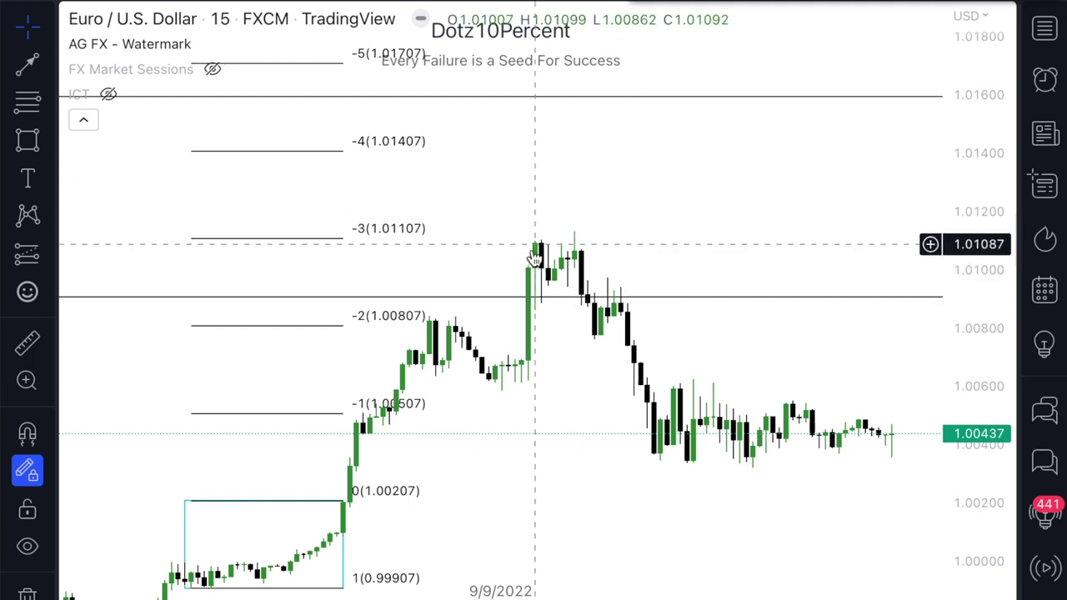
scroll(558, 413, "left", 3)
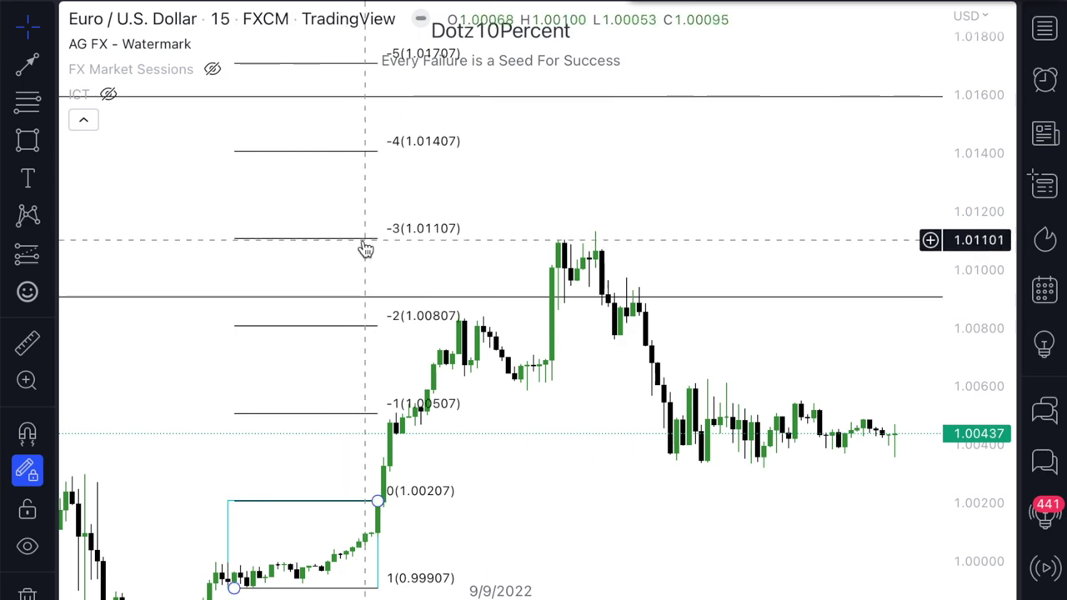
scroll(365, 248, "left", 10)
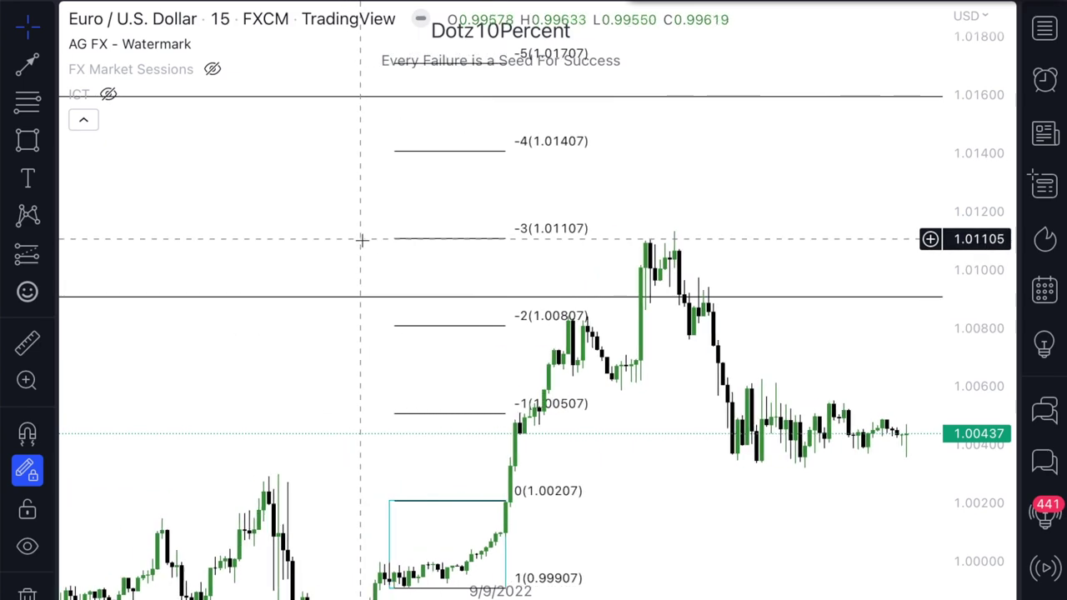
scroll(365, 249, "up", 1)
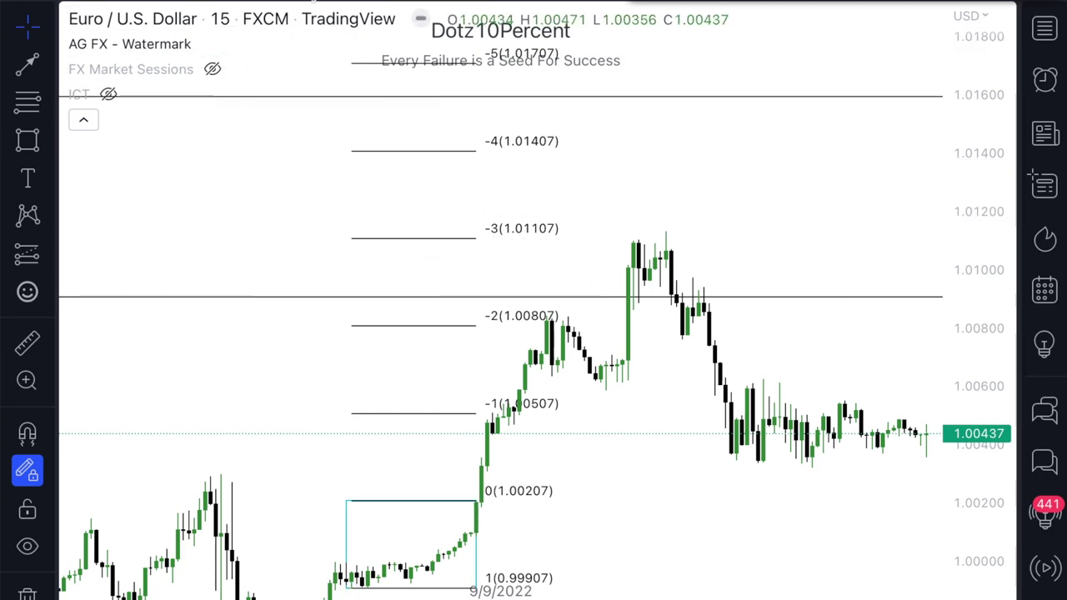
Step: Switch the chart to the 4-hour timeframe and frame the Fib projection levels against the horizontal price lines
left_click(314, 2)
scroll(393, 266, "up", 4)
scroll(659, 237, "down", 2)
scroll(659, 237, "right", 3)
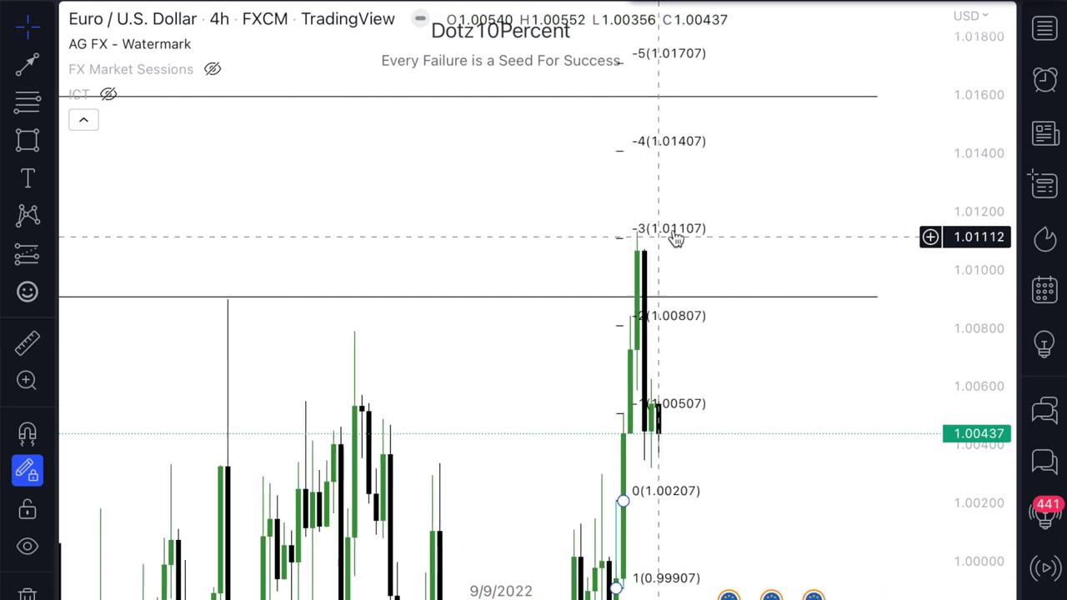
left_click_drag(989, 130, 988, 450)
scroll(530, 363, "down", 3)
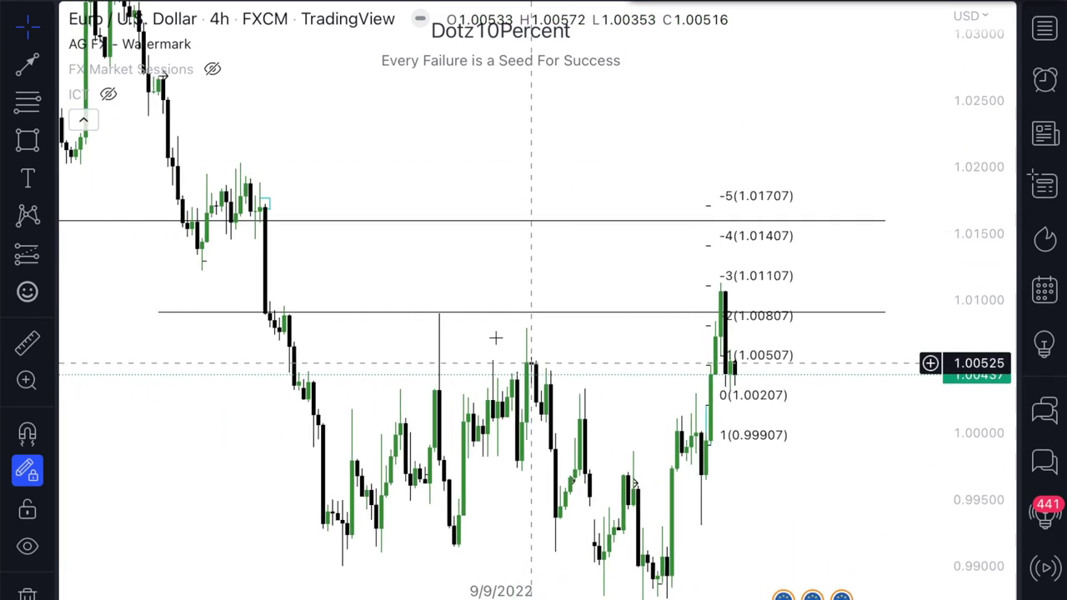
scroll(429, 352, "right", 5)
left_click_drag(583, 385, 578, 299)
scroll(578, 300, "up", 3)
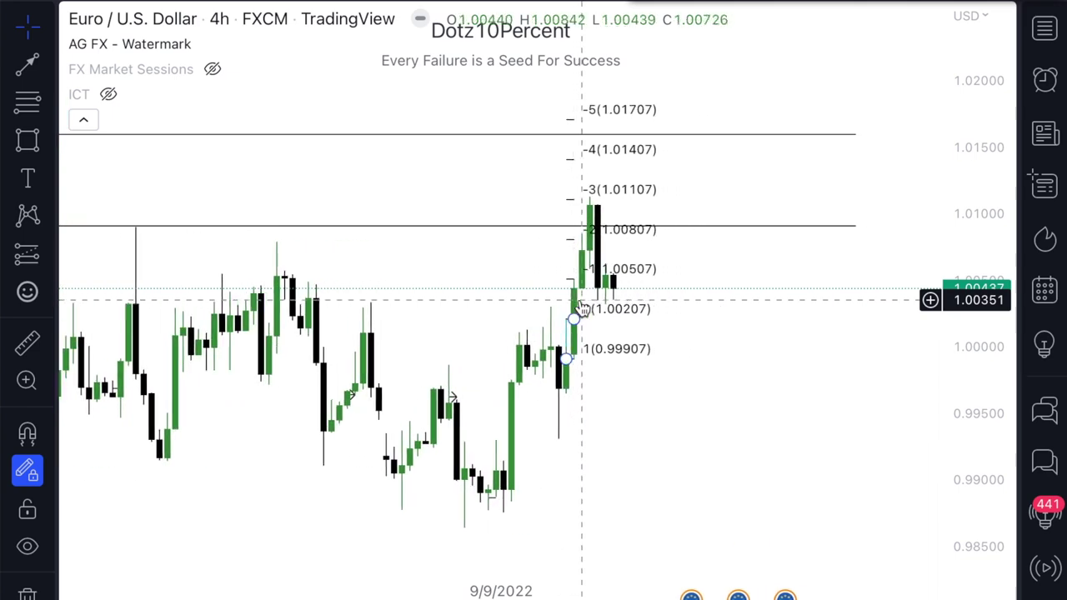
Step: Examine the 4-hour candles around the lower horizontal line and the -3 projection level
scroll(495, 321, "down", 2)
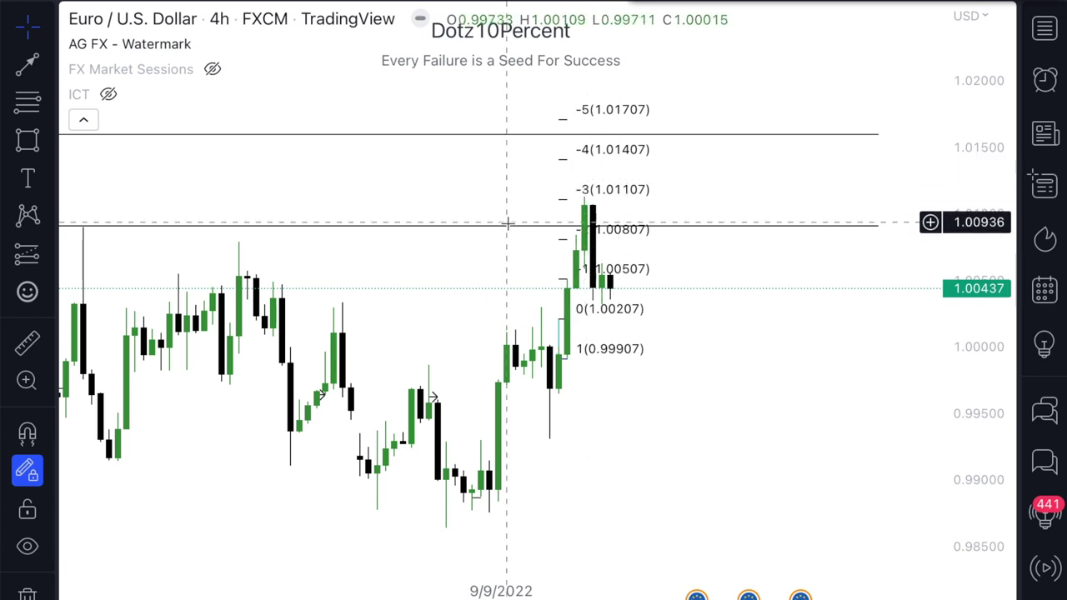
scroll(506, 223, "up", 5)
scroll(506, 223, "right", 5)
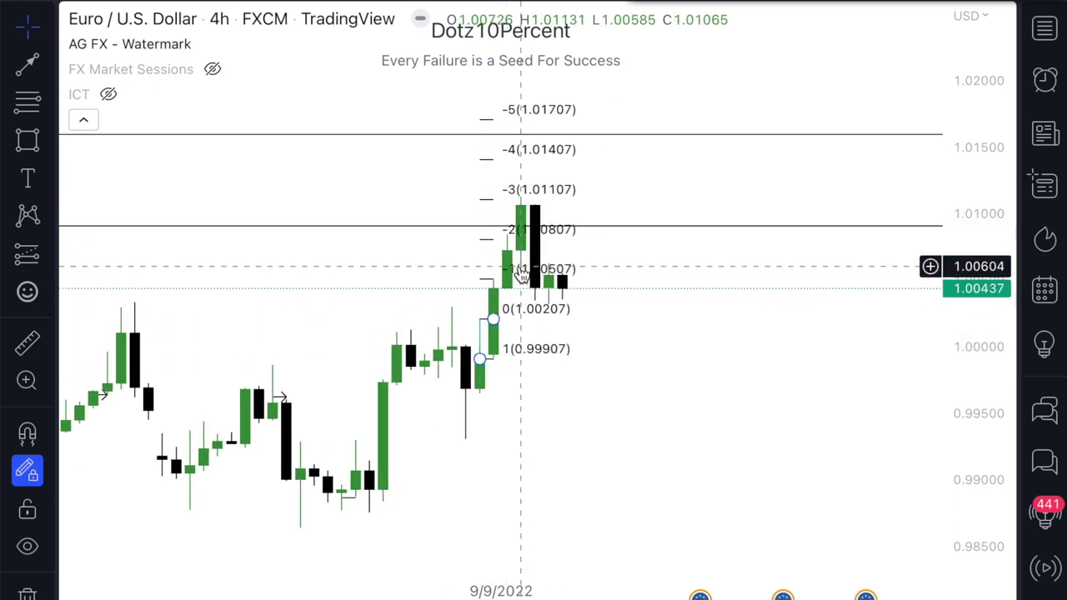
scroll(555, 417, "right", 3)
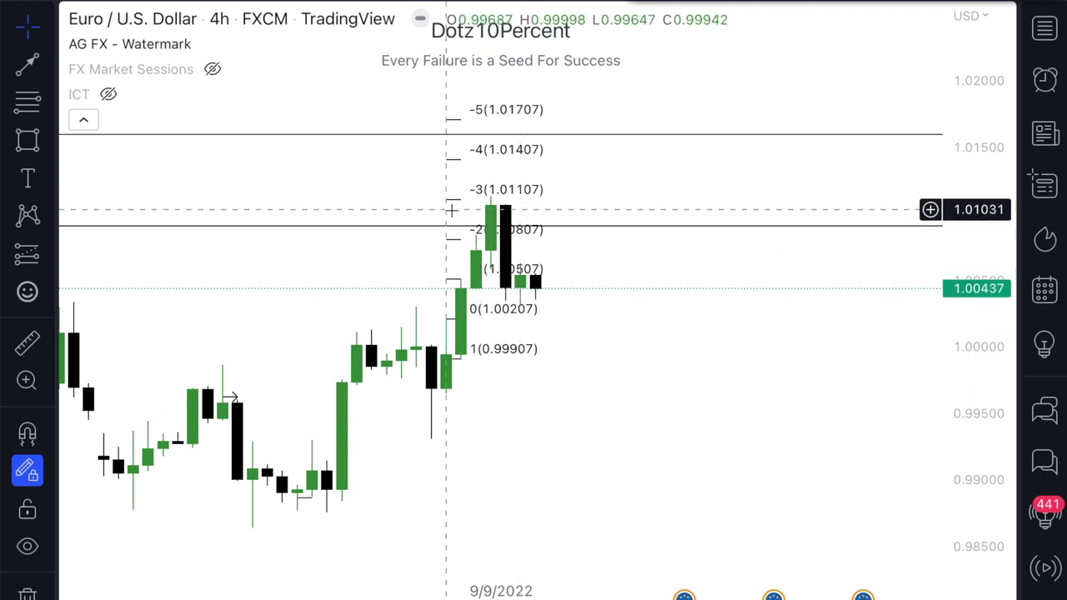
scroll(391, 162, "down", 3)
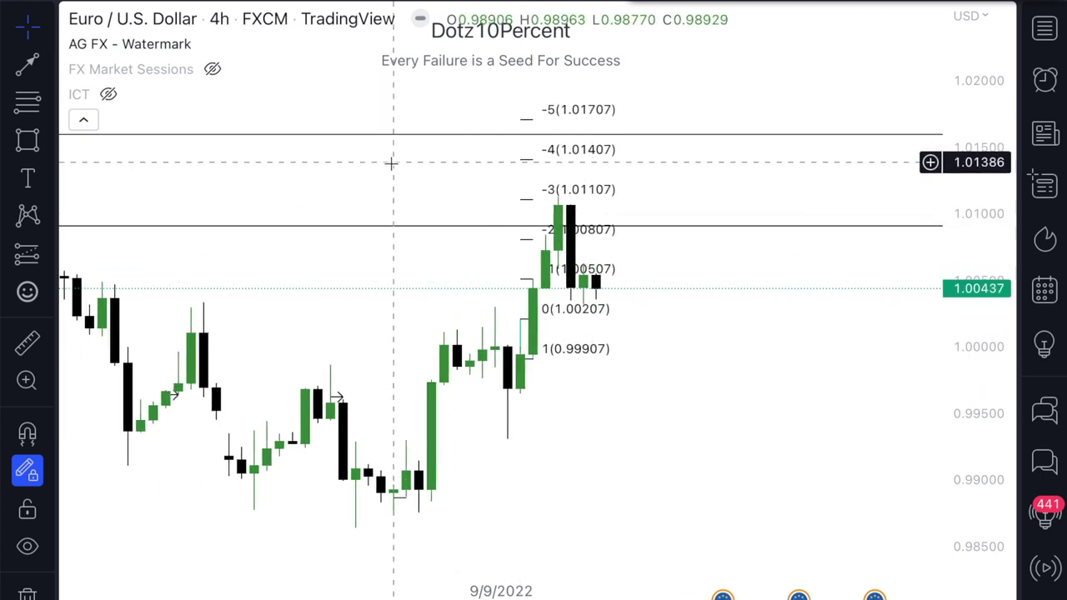
scroll(533, 242, "up", 3)
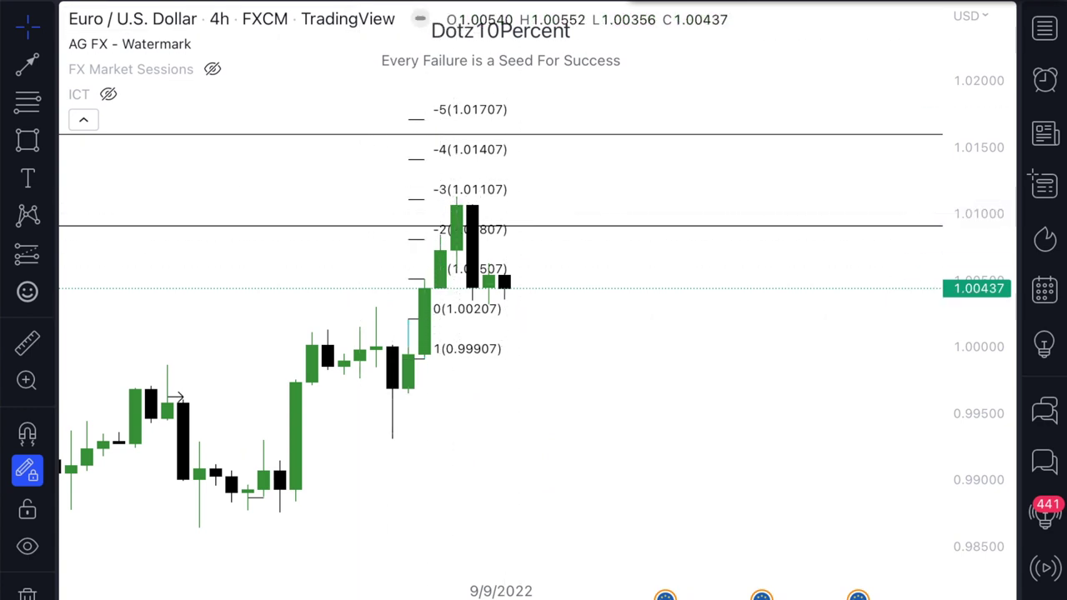
Step: Return the chart to the 15-minute timeframe and frame the range together with its projected levels
left_click(238, 3)
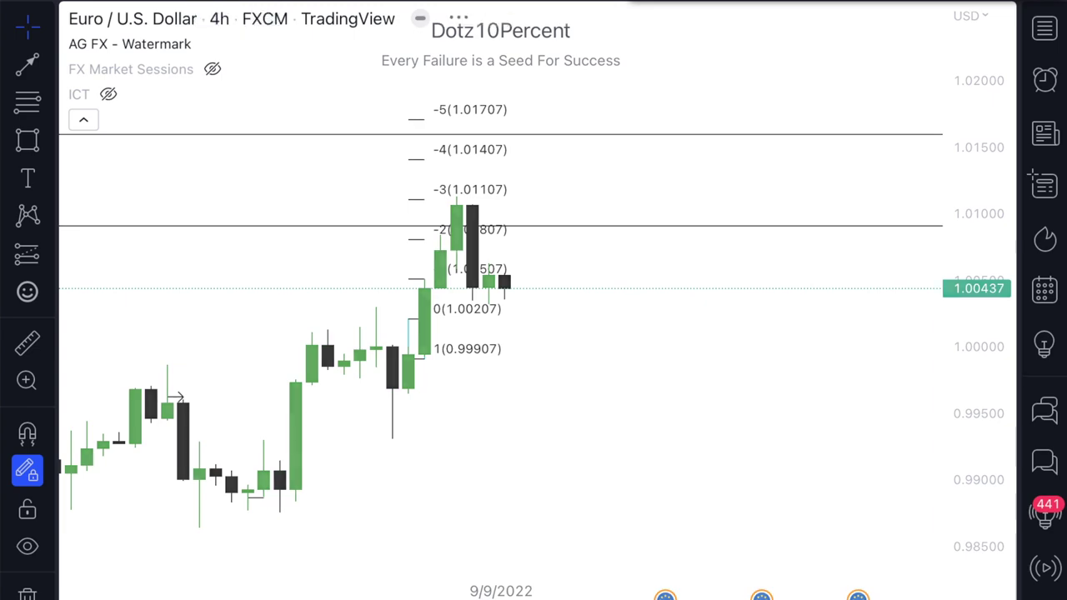
scroll(447, 202, "down", 5)
scroll(448, 208, "left", 5)
left_click_drag(990, 359, 941, 60)
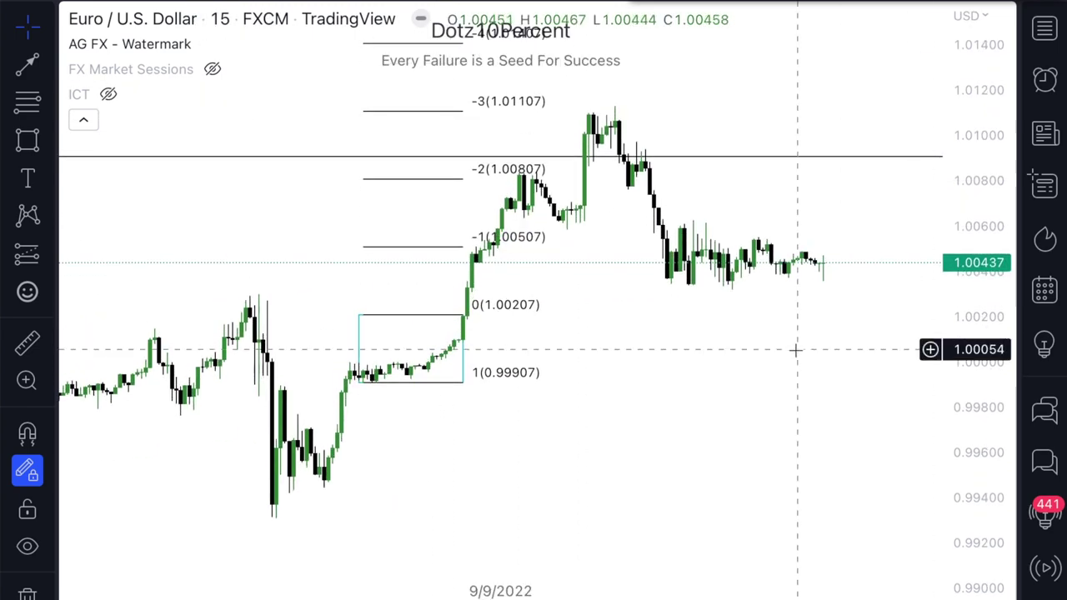
left_click_drag(796, 350, 775, 503)
scroll(775, 504, "up", 5)
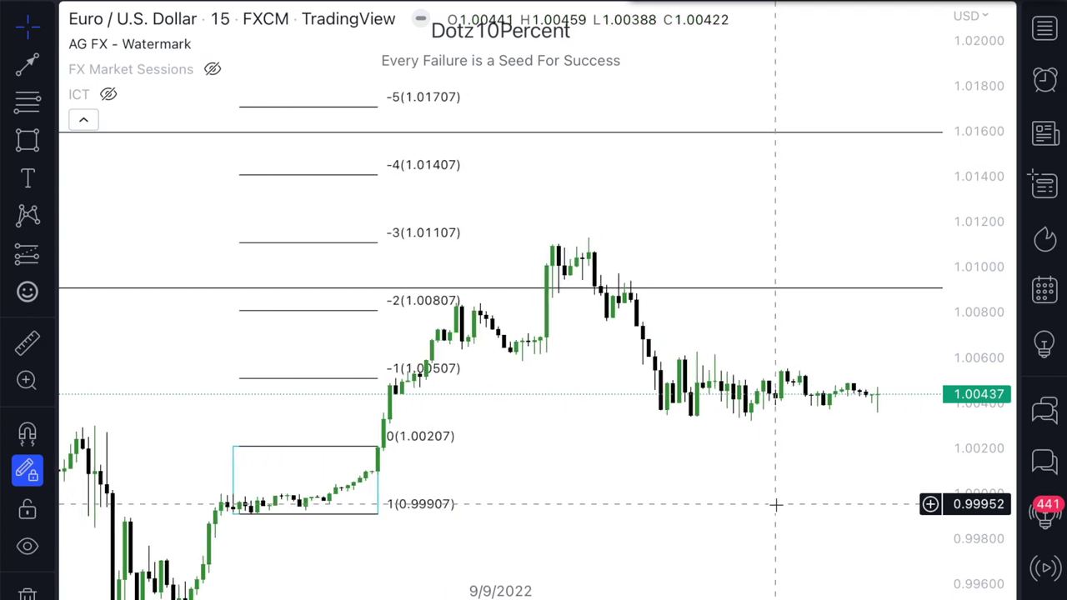
scroll(776, 504, "down", 1)
left_click_drag(997, 449, 986, 366)
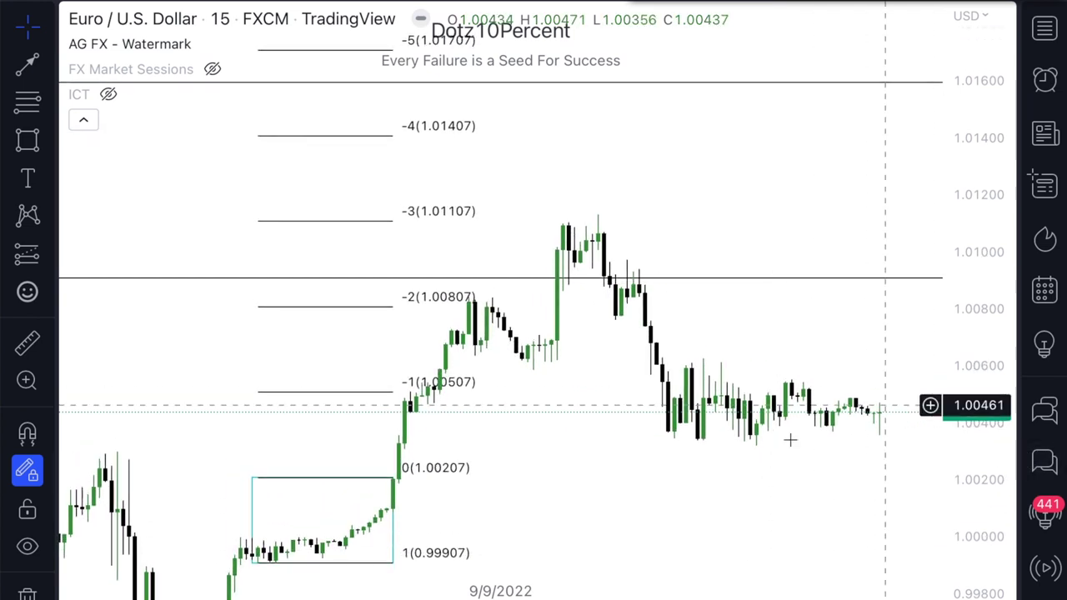
left_click_drag(619, 505, 606, 492)
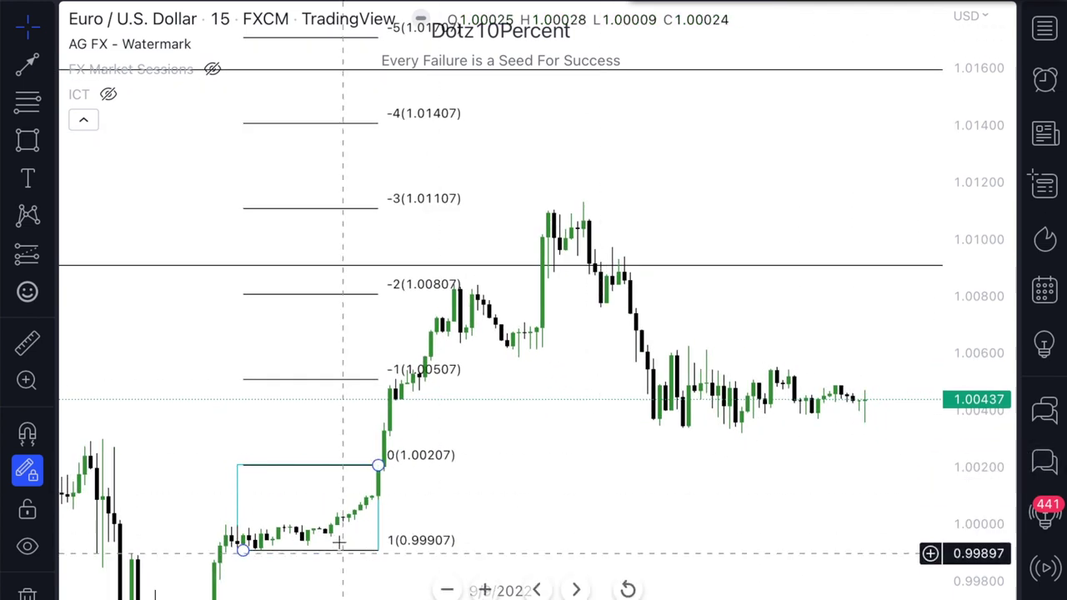
scroll(495, 491, "left", 3)
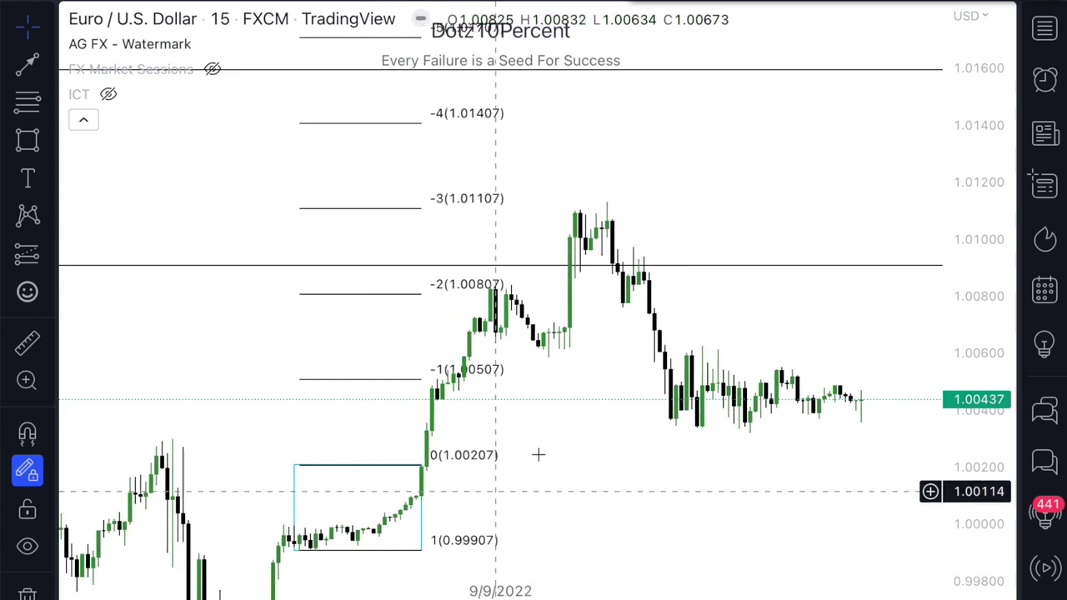
Step: Draw a second Fib Retracement from the swing high at 1.01134 down to 1.00760 on the following decline
left_click_drag(987, 99, 958, 196)
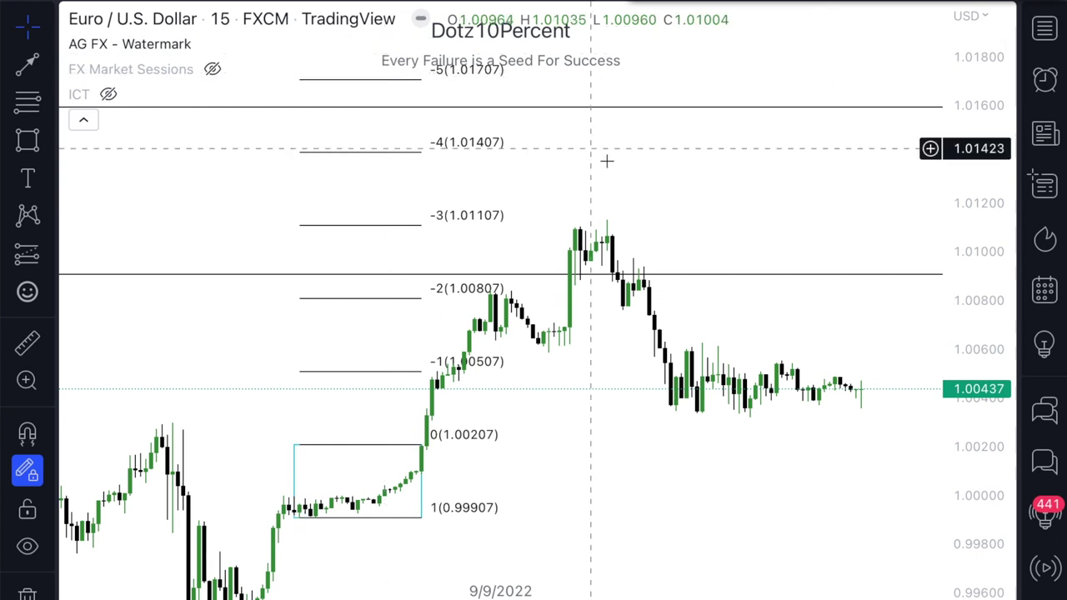
scroll(592, 404, "up", 2)
left_click_drag(1004, 447, 789, 343)
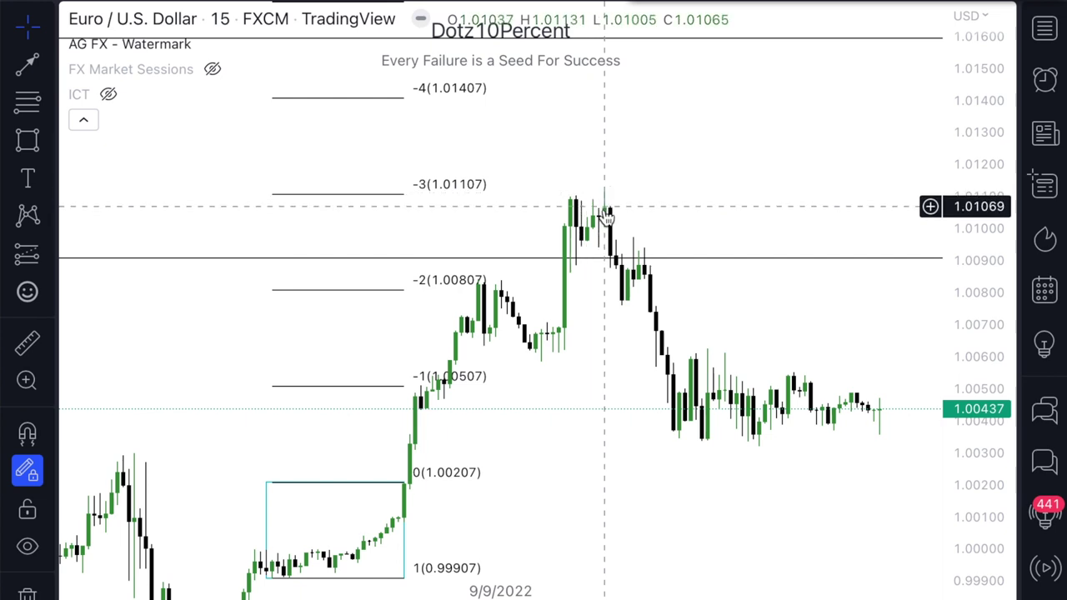
scroll(628, 360, "right", 3)
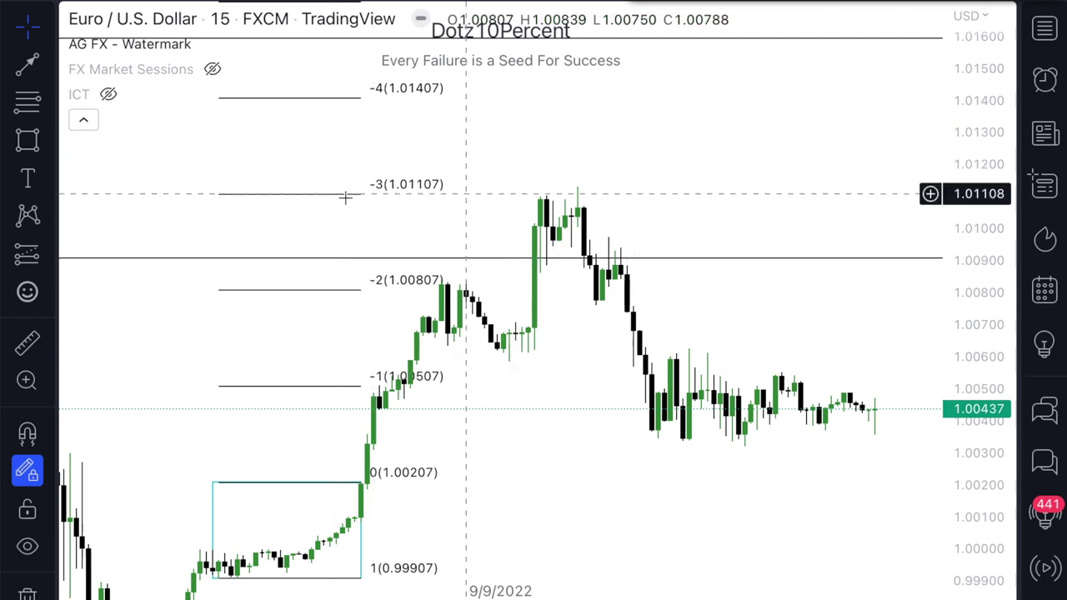
left_click(28, 102)
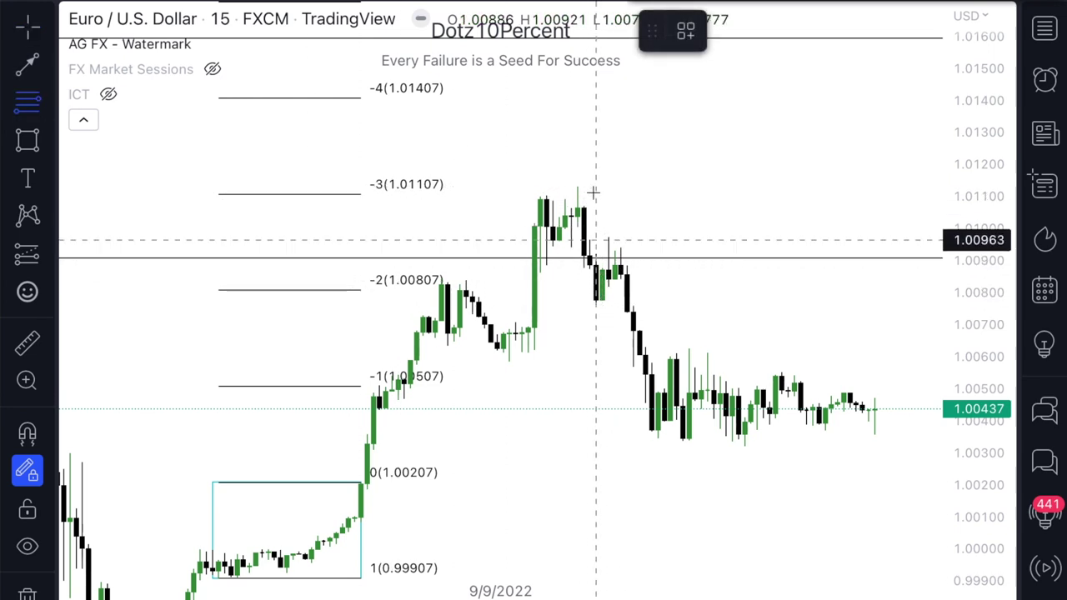
left_click_drag(578, 305, 495, 307)
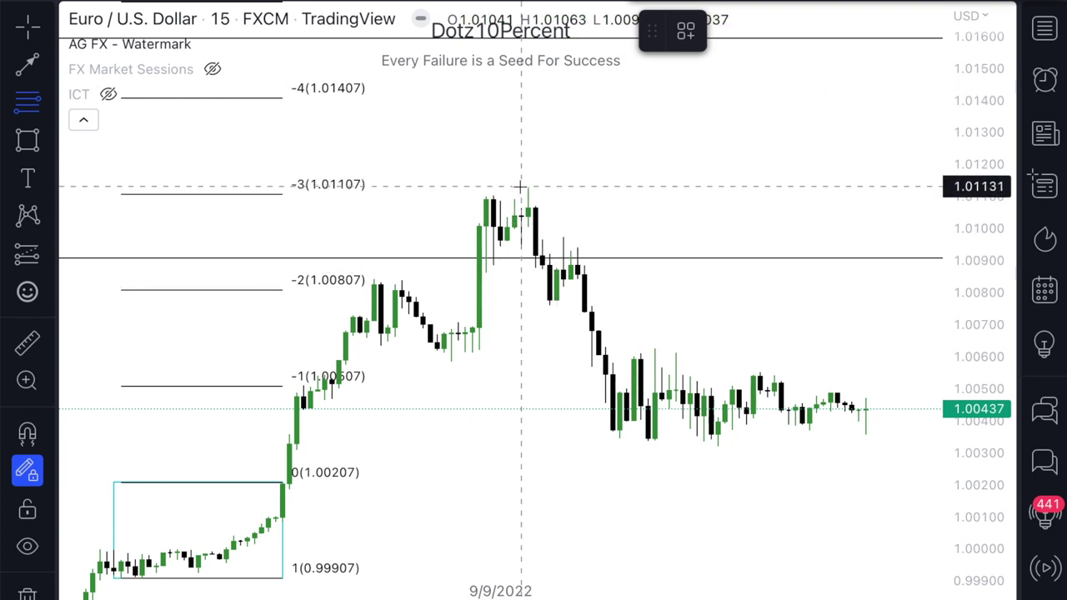
mouse_move(520, 187)
left_mouse_down()
mouse_move(616, 255)
mouse_move(640, 305)
left_mouse_up()
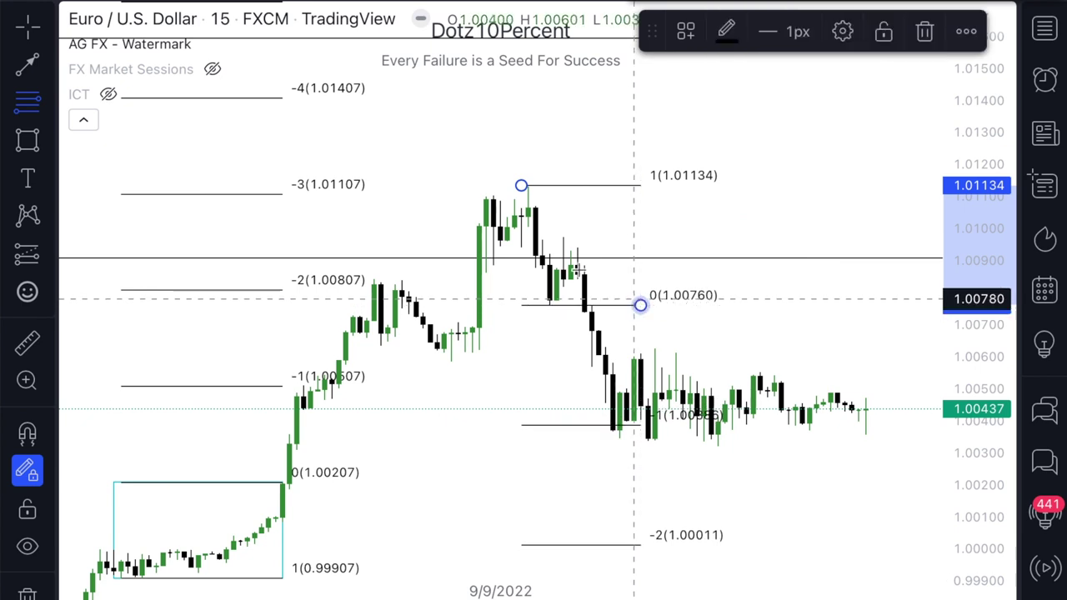
Step: Enable the 0.5 level and disable the -1, -2, -3, -4 and -5 levels in the new Fib Retracement's style settings
double_click(607, 188)
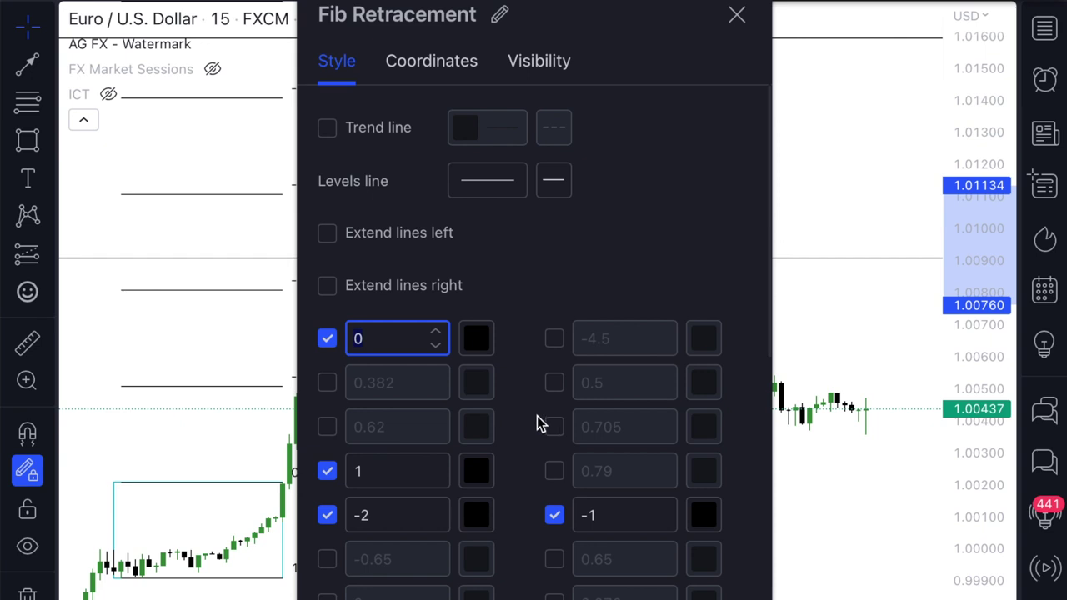
left_click(554, 383)
scroll(550, 391, "down", 3)
left_click(554, 372)
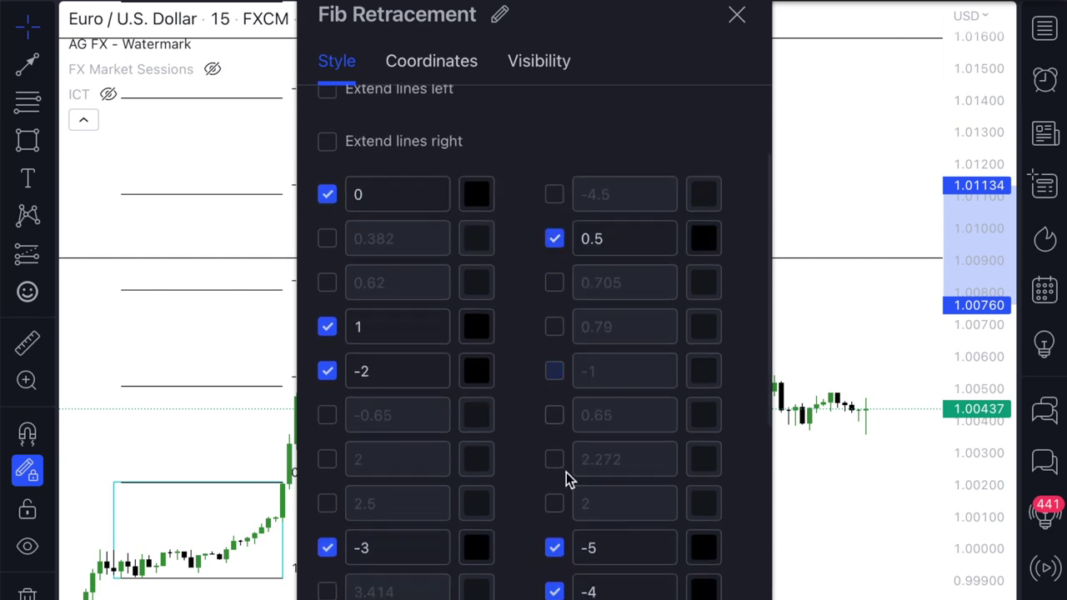
left_click(554, 547)
left_click(554, 590)
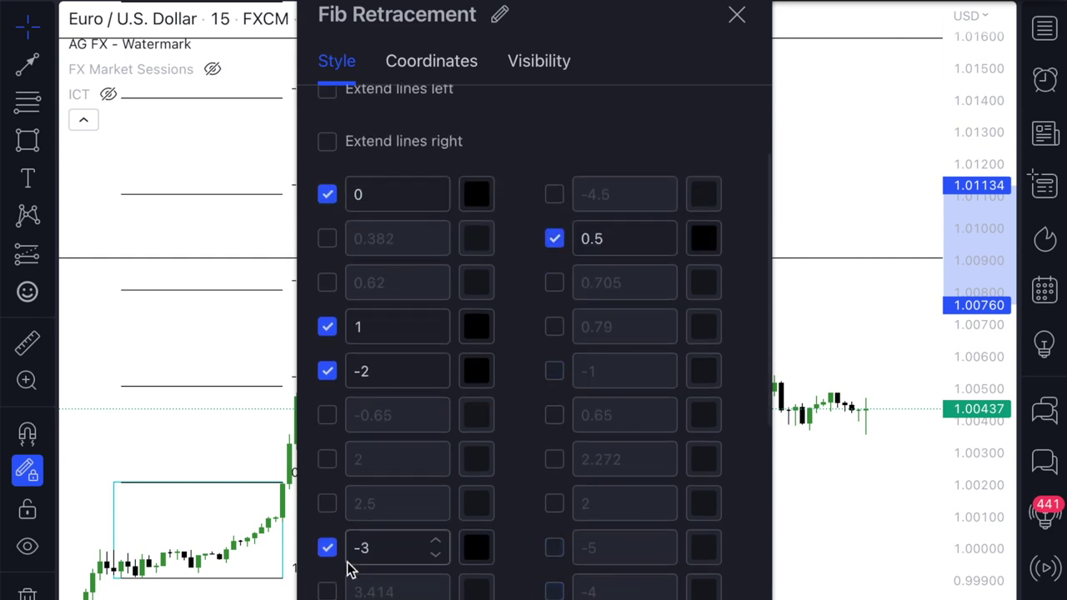
left_click(326, 549)
left_click(327, 371)
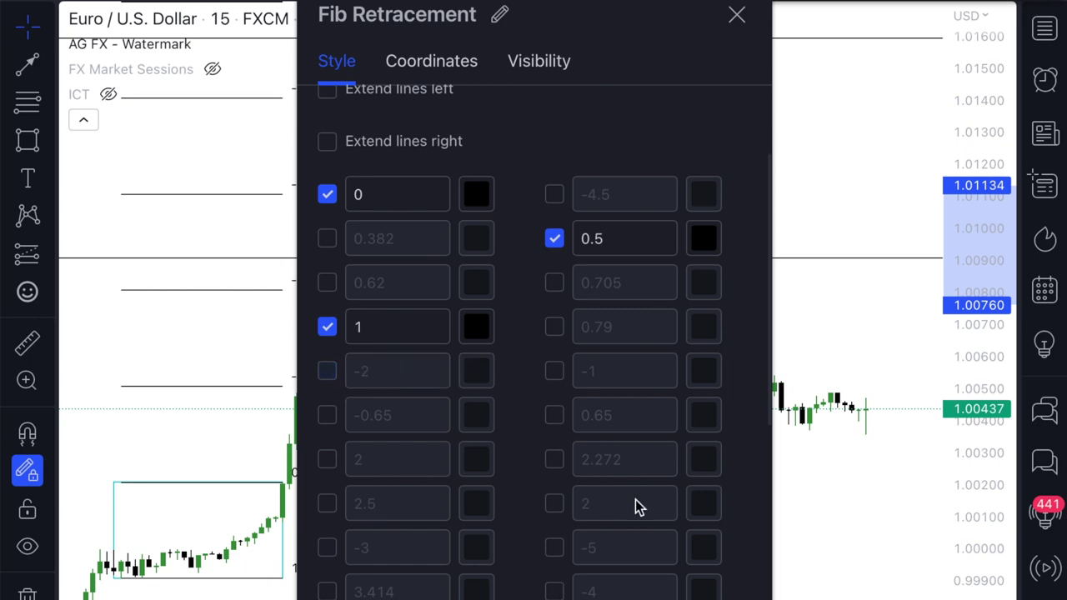
Step: Apply the new Fib Retracement's level settings and enlarge the decline from the high on the chart
scroll(635, 507, "down", 9)
key("Return")
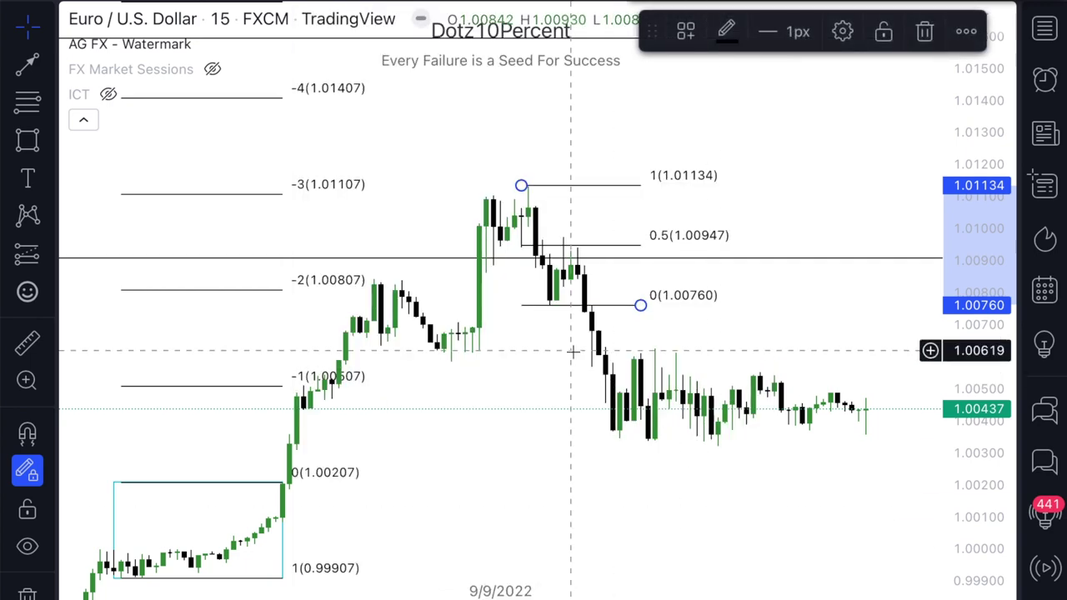
scroll(562, 391, "up", 3)
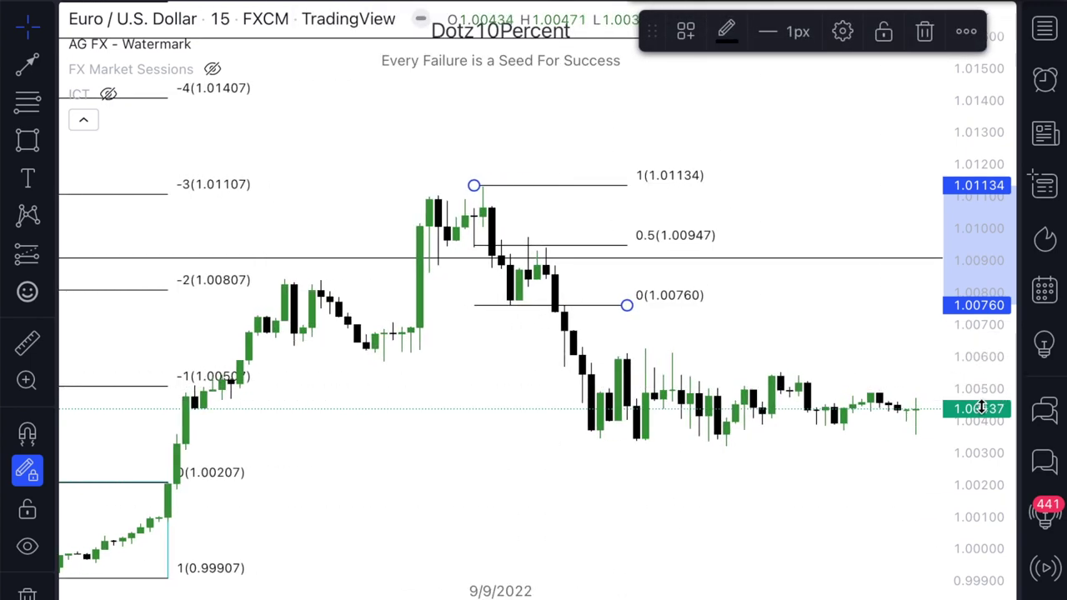
left_click_drag(981, 408, 976, 200)
left_click_drag(852, 183, 848, 220)
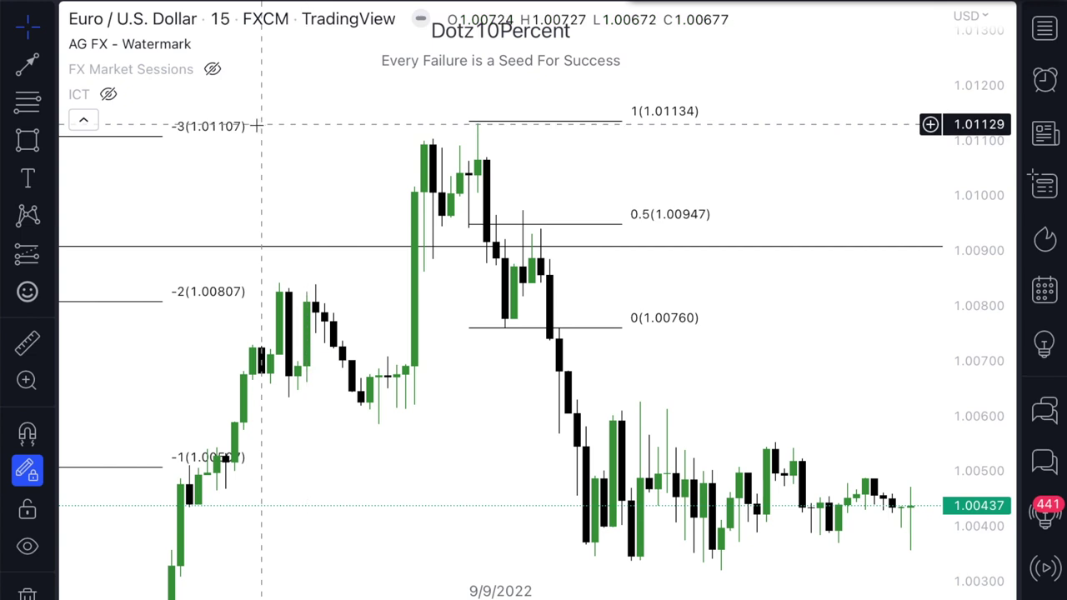
Step: Place a Short Position at the second retracement's 0.5 level with entry 1.00965, stop 1.01140 and target 1.00409
left_click(50, 250)
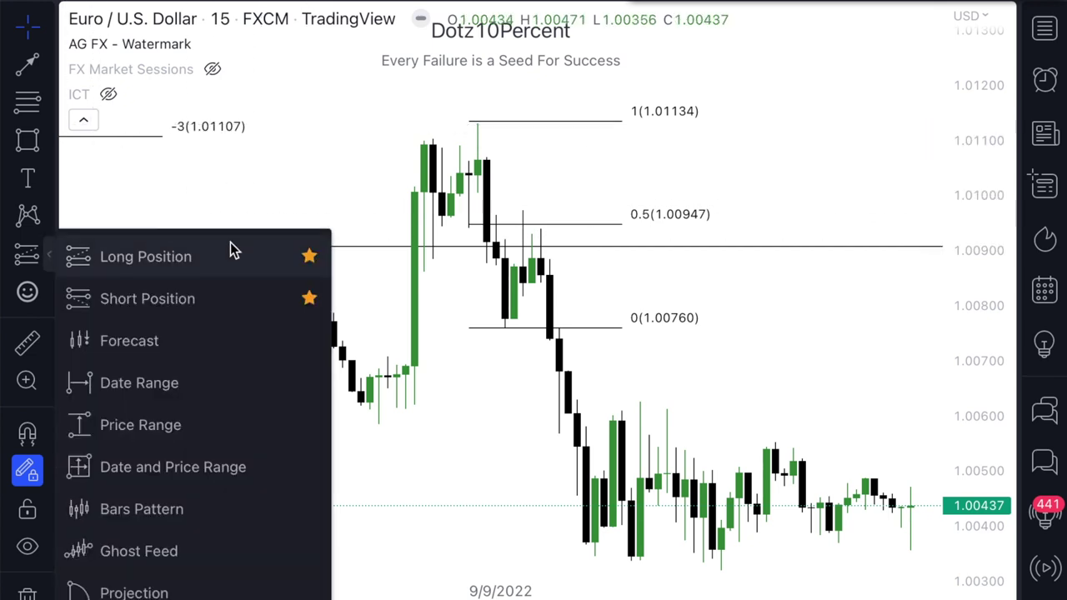
left_click(196, 290)
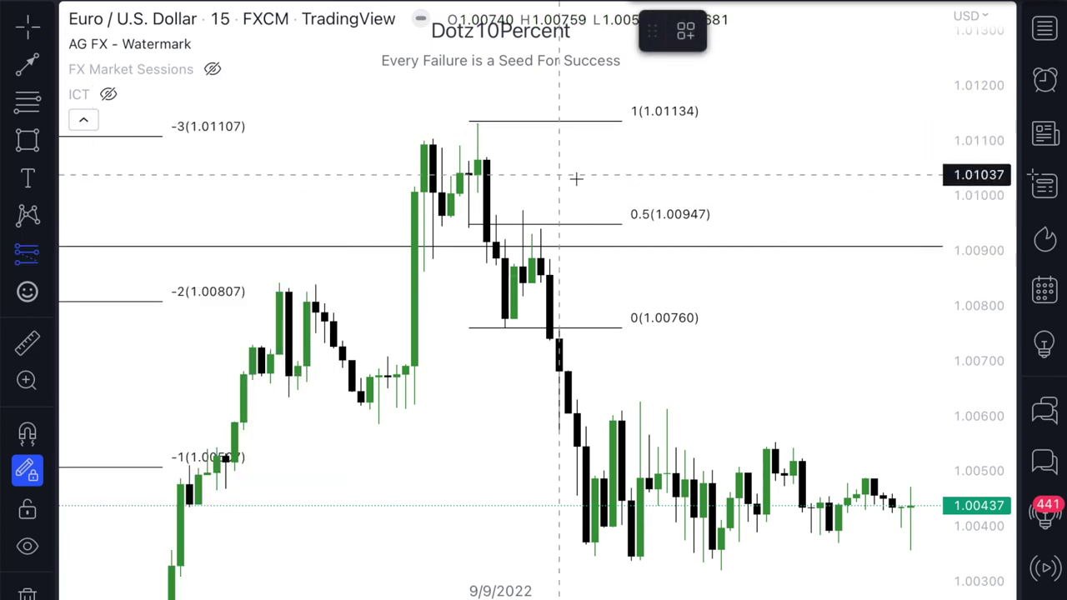
left_click(522, 215)
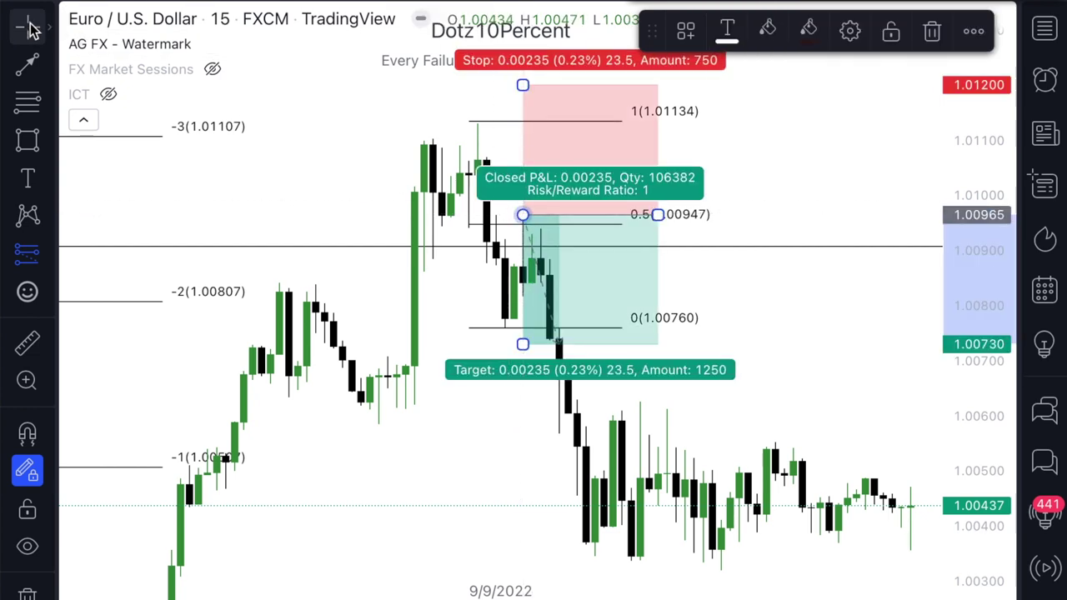
left_click_drag(523, 85, 522, 118)
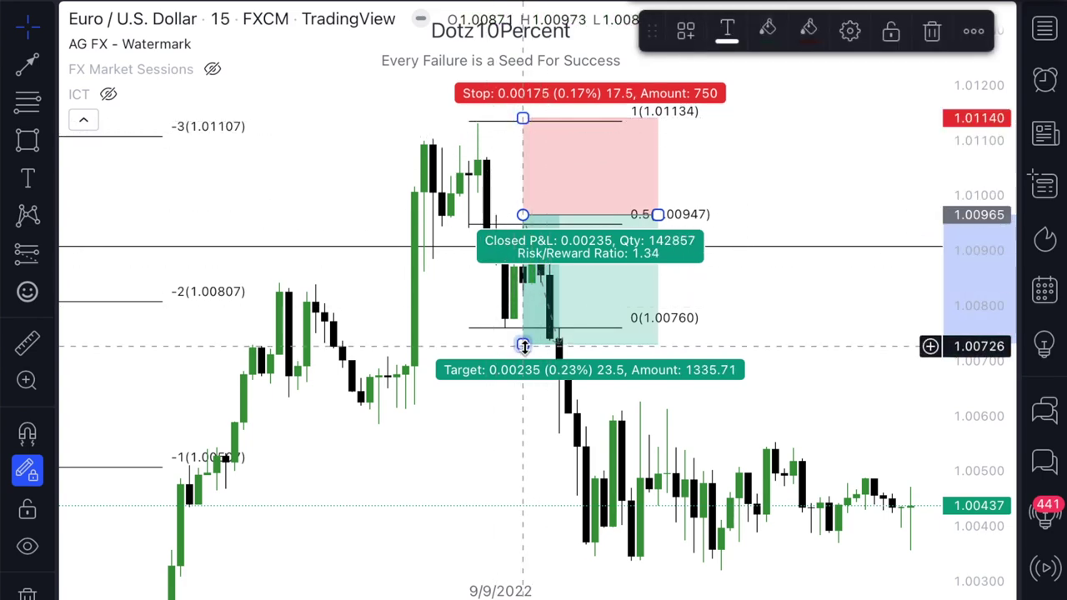
left_click_drag(522, 344, 522, 523)
scroll(808, 386, "down", 3)
left_click_drag(972, 325, 883, 476)
left_click_drag(853, 533, 805, 447)
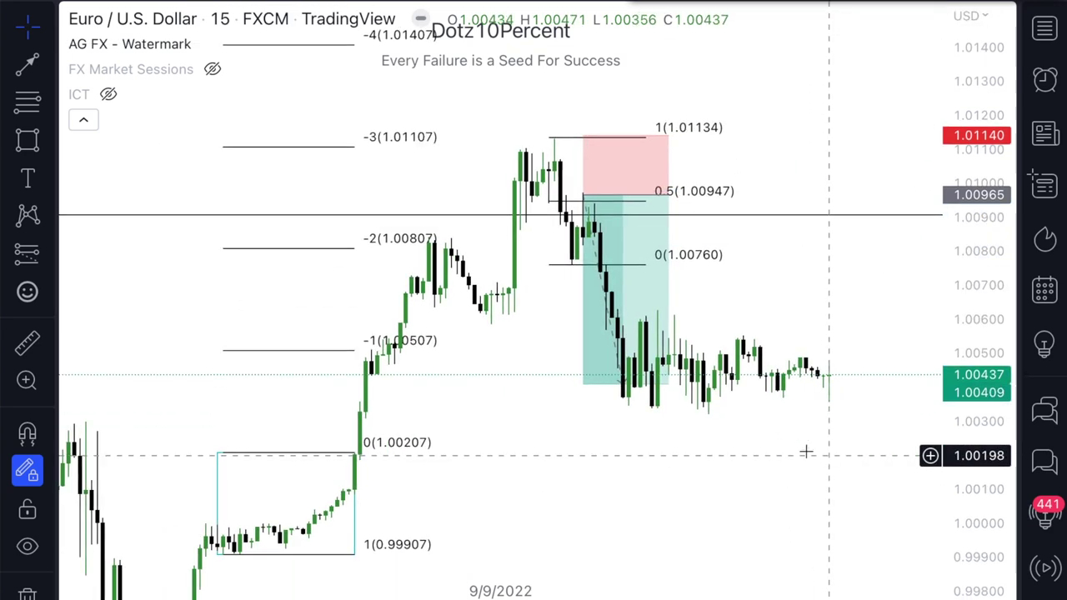
Step: Lower the short position's target to 1.00319, just beneath the swing lows
left_click(588, 382)
mouse_move(588, 383)
left_mouse_down()
mouse_move(597, 430)
mouse_move(599, 412)
left_mouse_up()
left_click(659, 492)
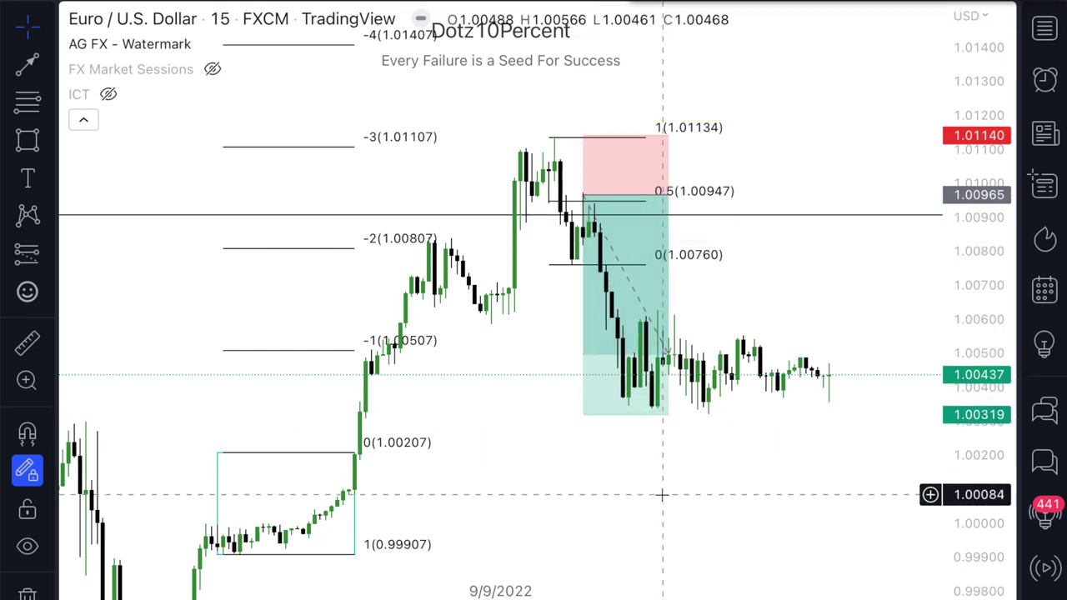
Step: Raise the short position's target to 1.00585, partway down the first sharp decline
scroll(661, 494, "down", 2)
scroll(661, 494, "down", 1)
left_click_drag(598, 496, 561, 351)
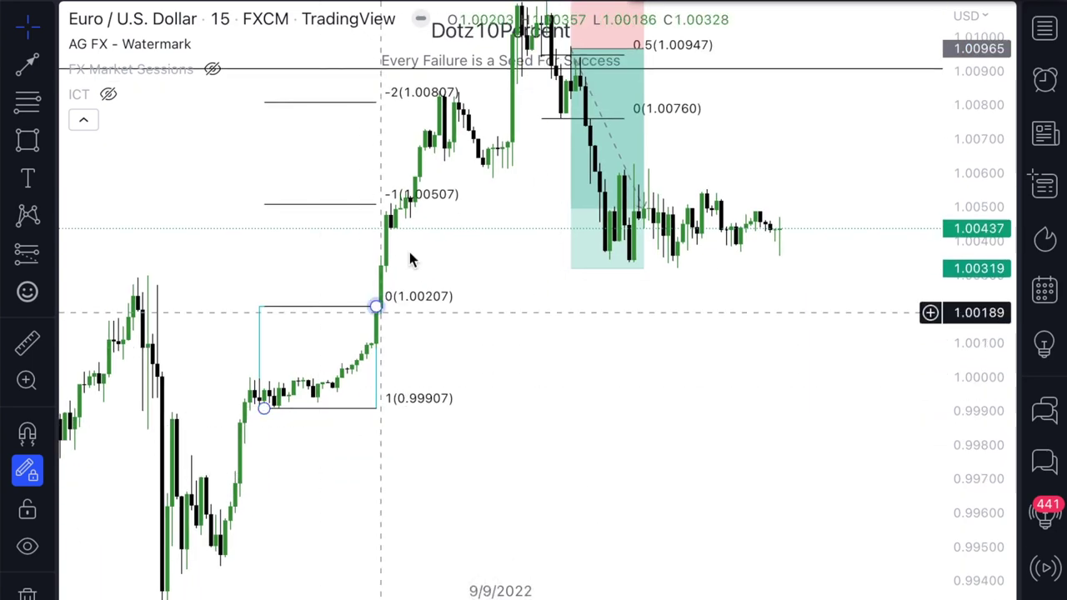
scroll(550, 331, "up", 2)
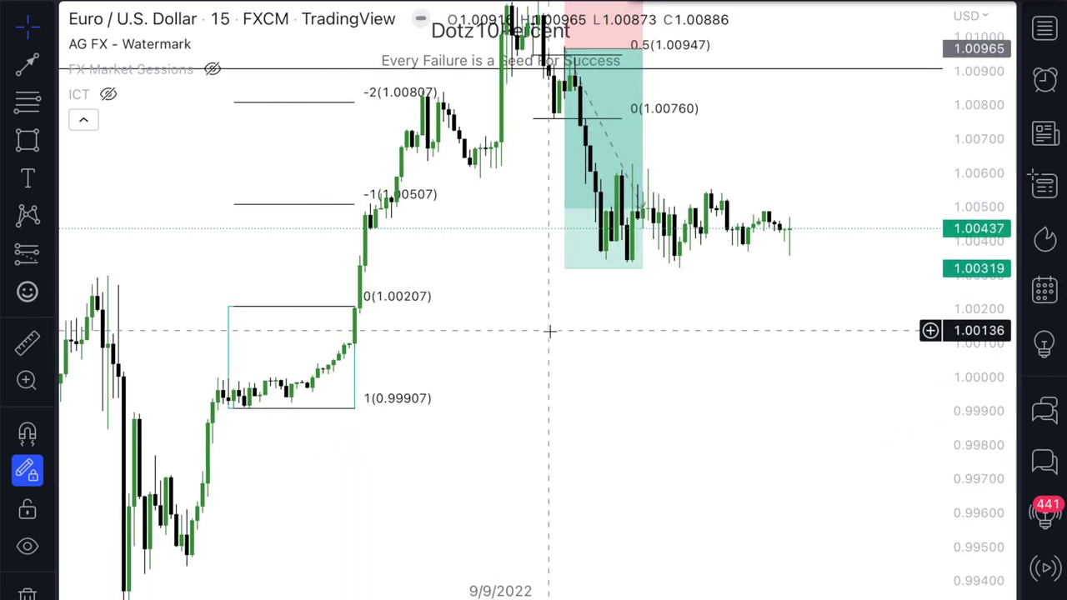
left_click_drag(550, 331, 514, 474)
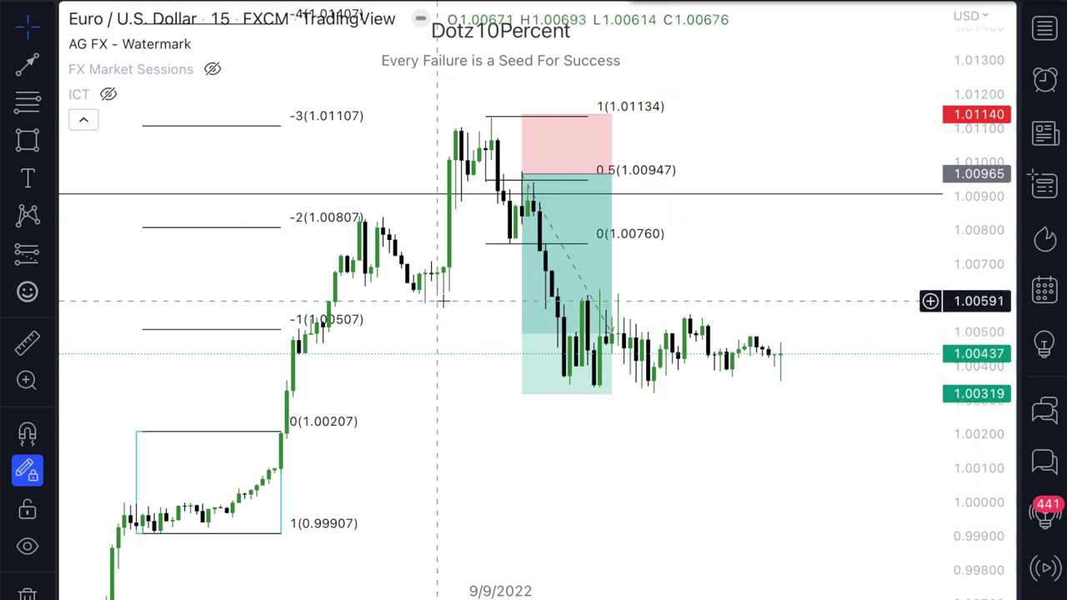
left_click_drag(522, 387, 521, 303)
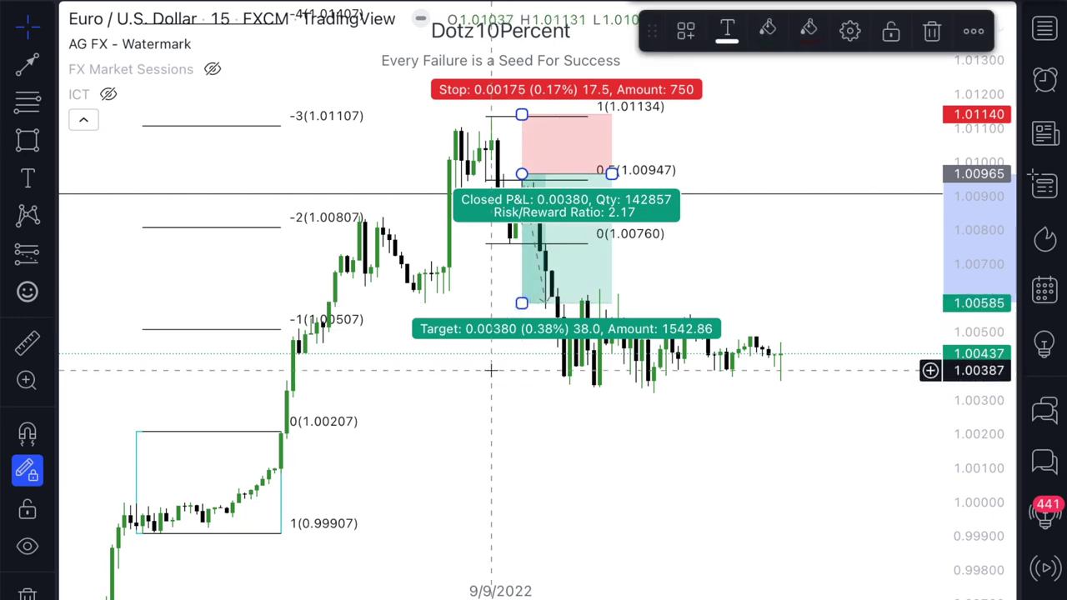
scroll(497, 362, "up", 1)
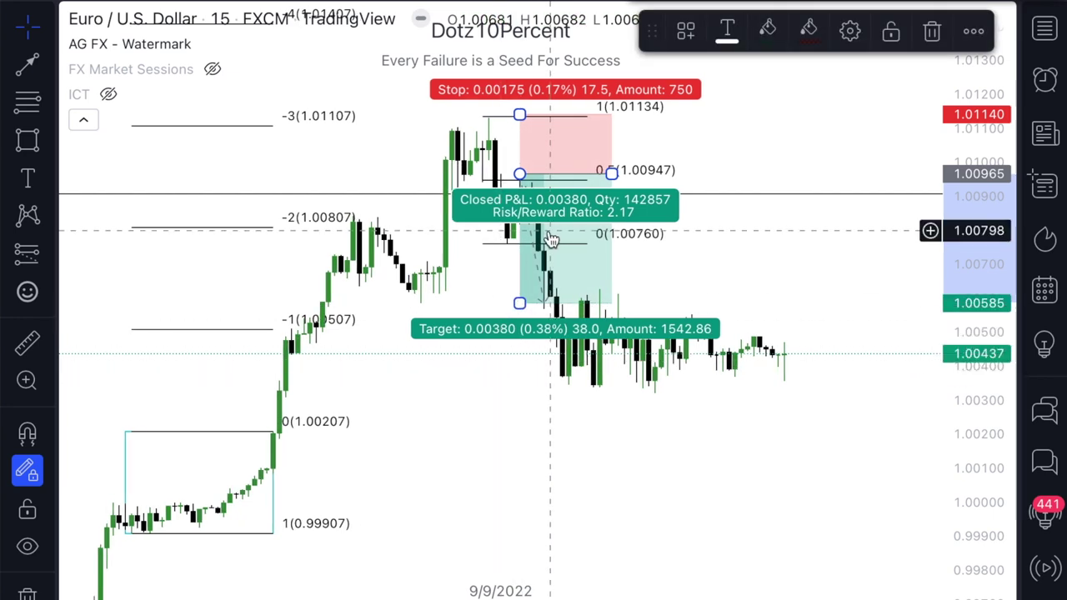
left_click(579, 428)
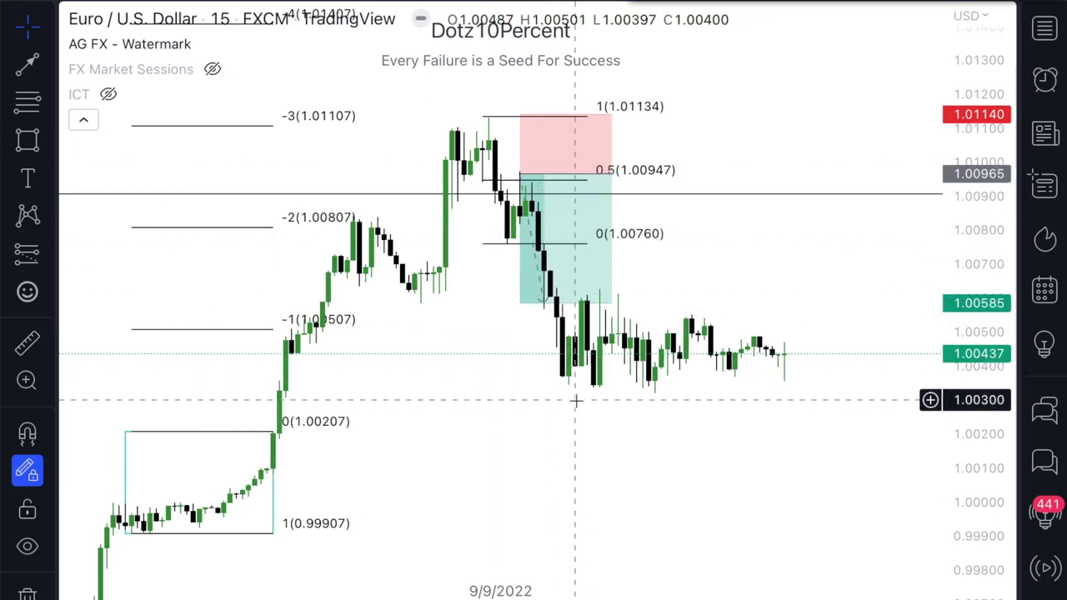
Step: Extend the short position's target down to 1.00340 near the first lows after the decline
left_click_drag(519, 302, 544, 385)
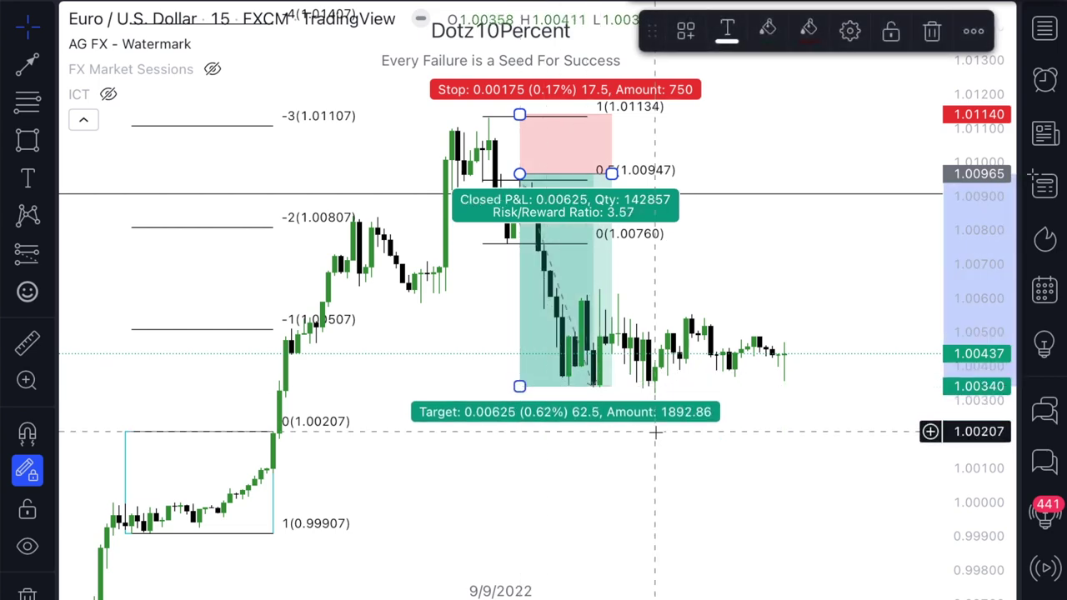
left_click(655, 432)
left_click_drag(655, 432, 662, 450)
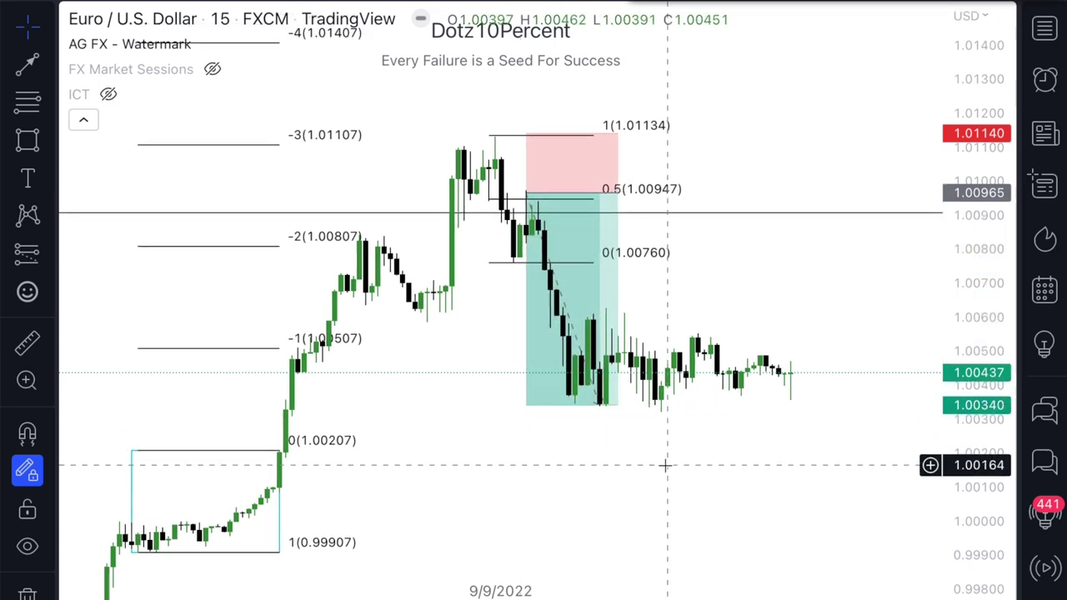
Step: Bring the short position's target up to 1.00461
mouse_move(517, 204)
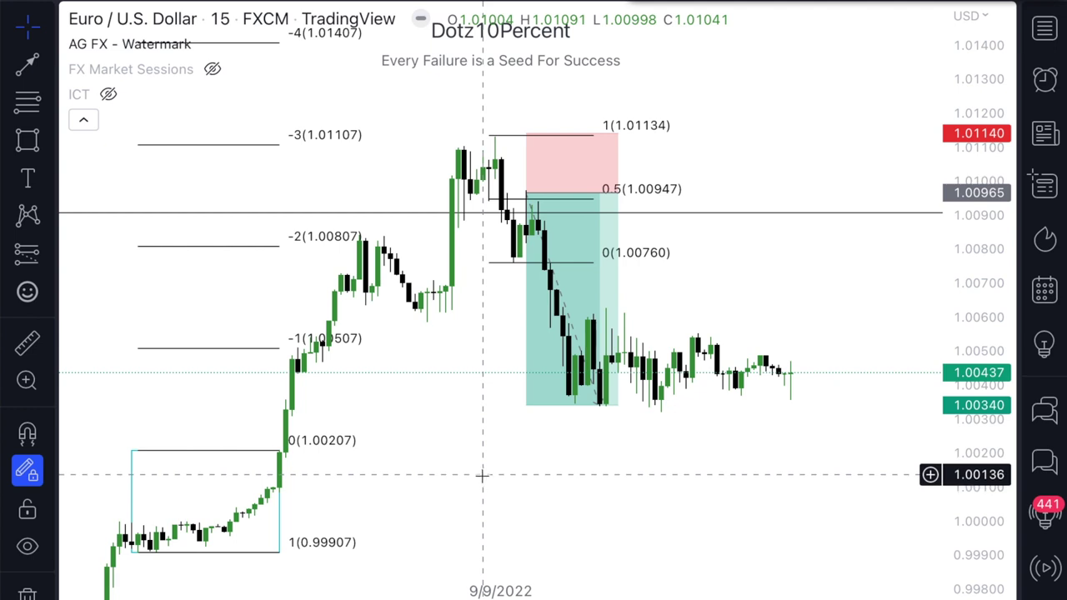
left_click(526, 404)
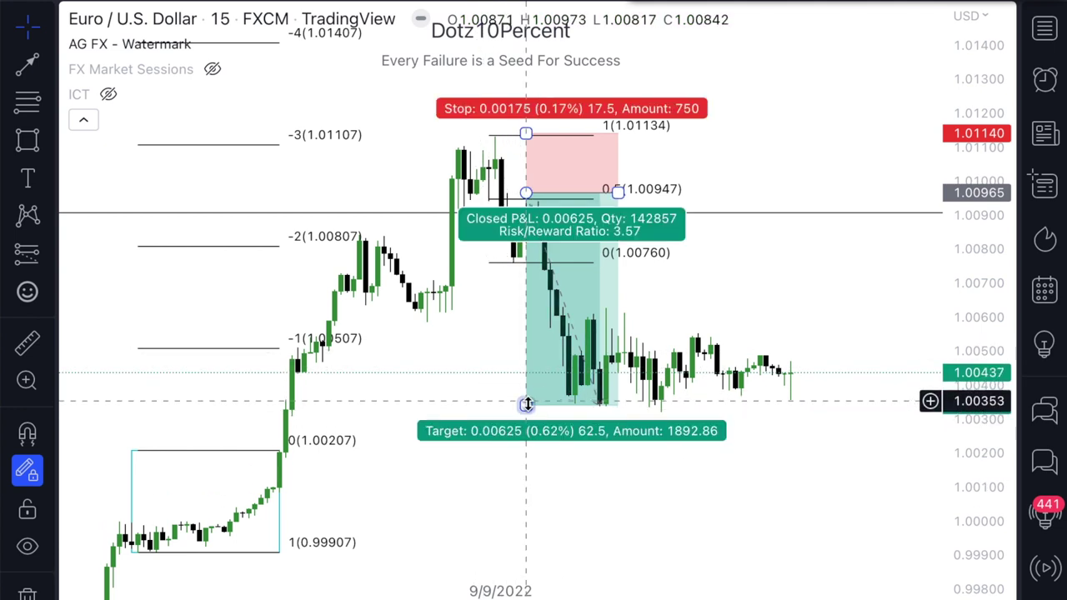
left_click_drag(527, 404, 521, 366)
left_click_drag(517, 373, 519, 364)
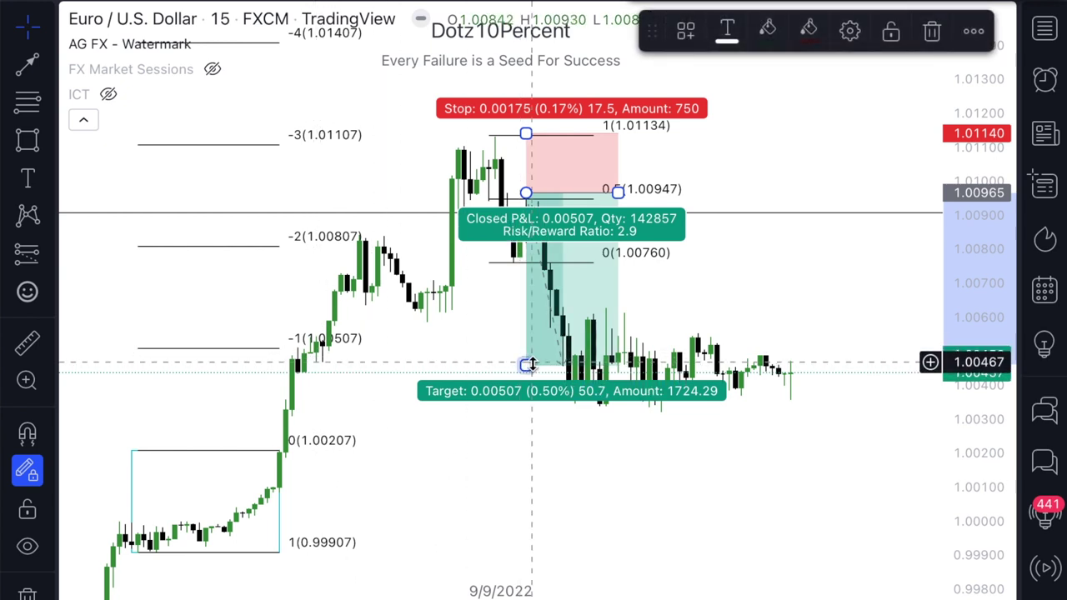
left_click_drag(527, 364, 526, 365)
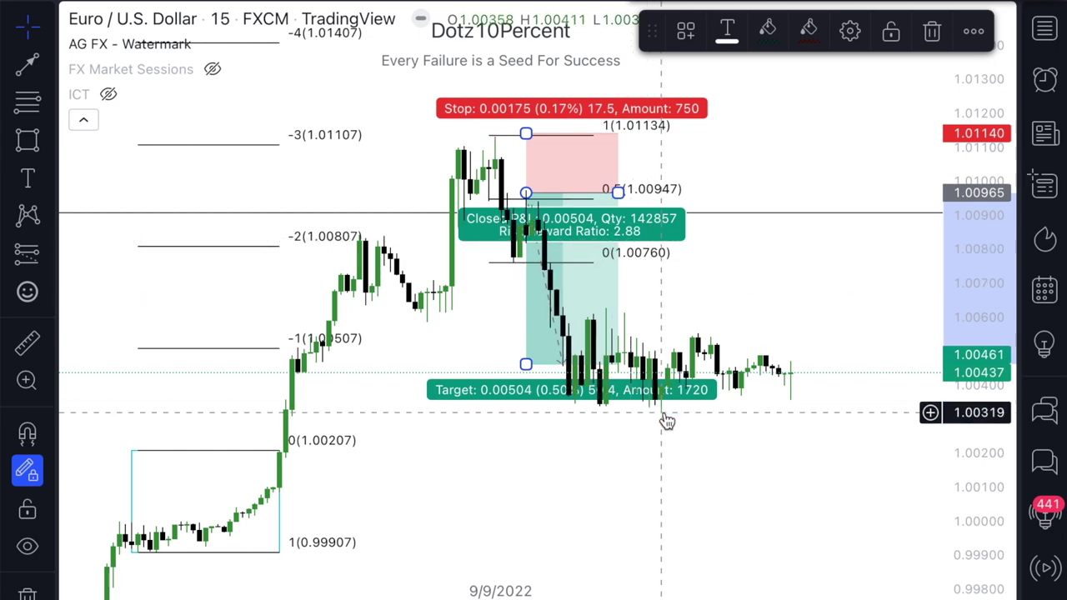
scroll(664, 413, "left", 3)
scroll(612, 409, "right", 5)
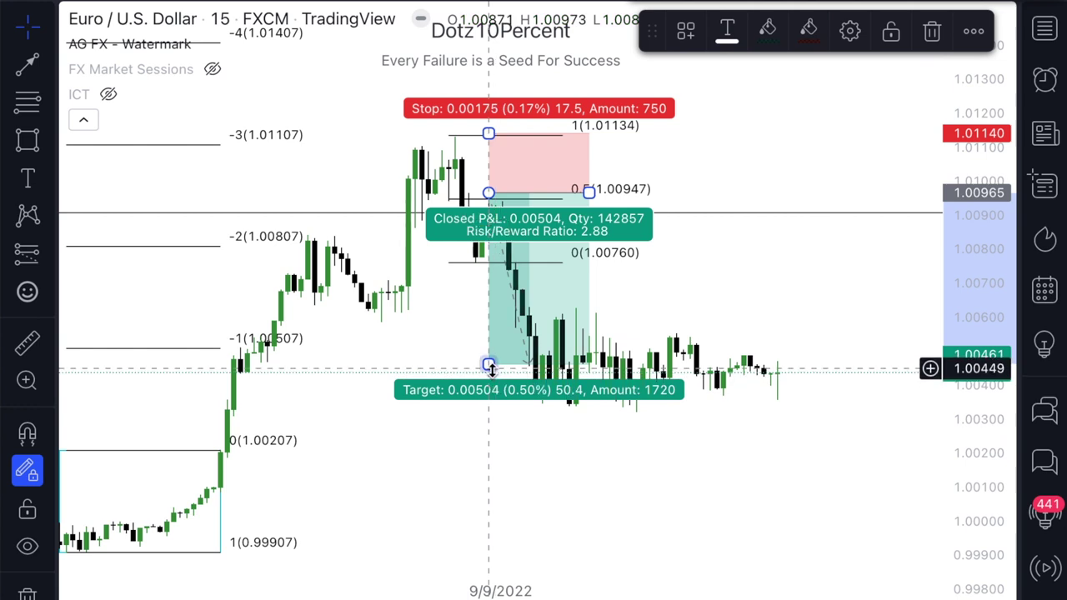
Step: Lower the short position's target to 1.00269 and delete the position from the chart
left_click_drag(488, 364, 489, 430)
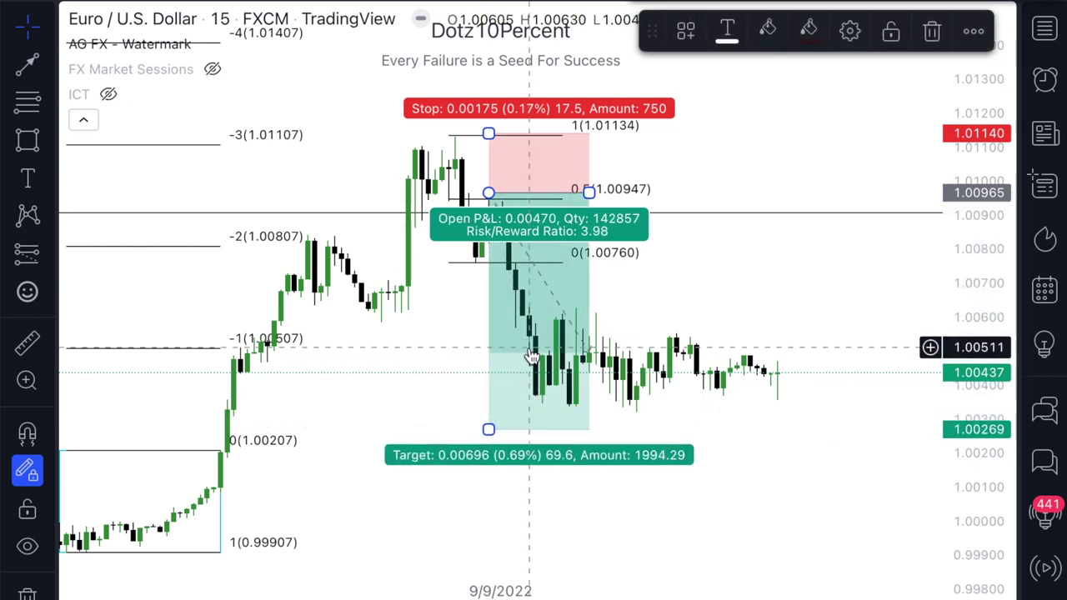
key("Delete")
Step: Move the second Fib Retracement's upper anchor to 1.01129 at the swing high
scroll(529, 346, "left", 5)
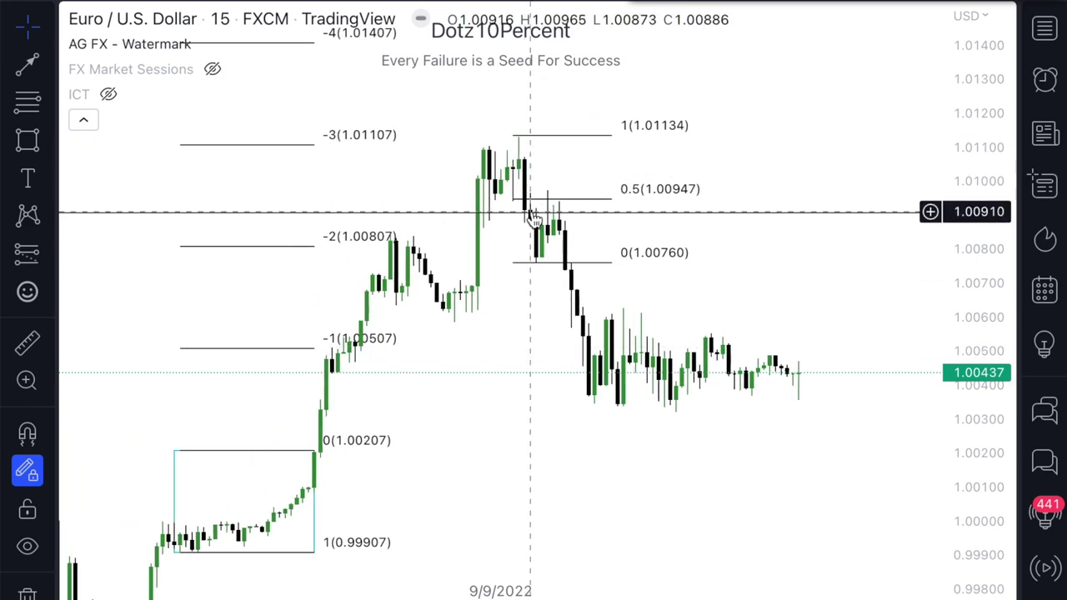
scroll(572, 319, "up", 3)
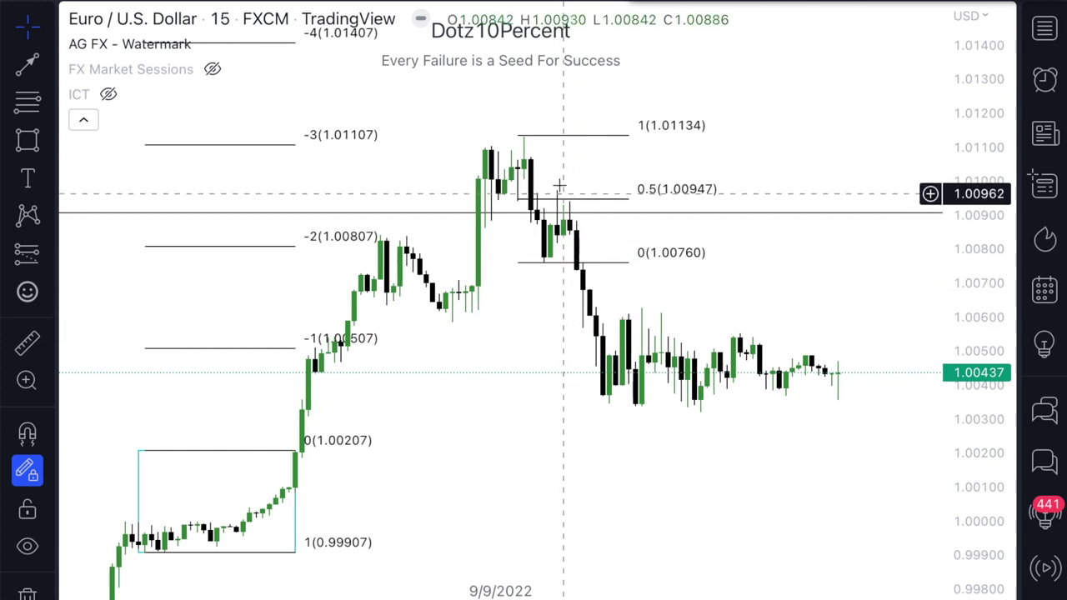
left_click_drag(519, 136, 513, 140)
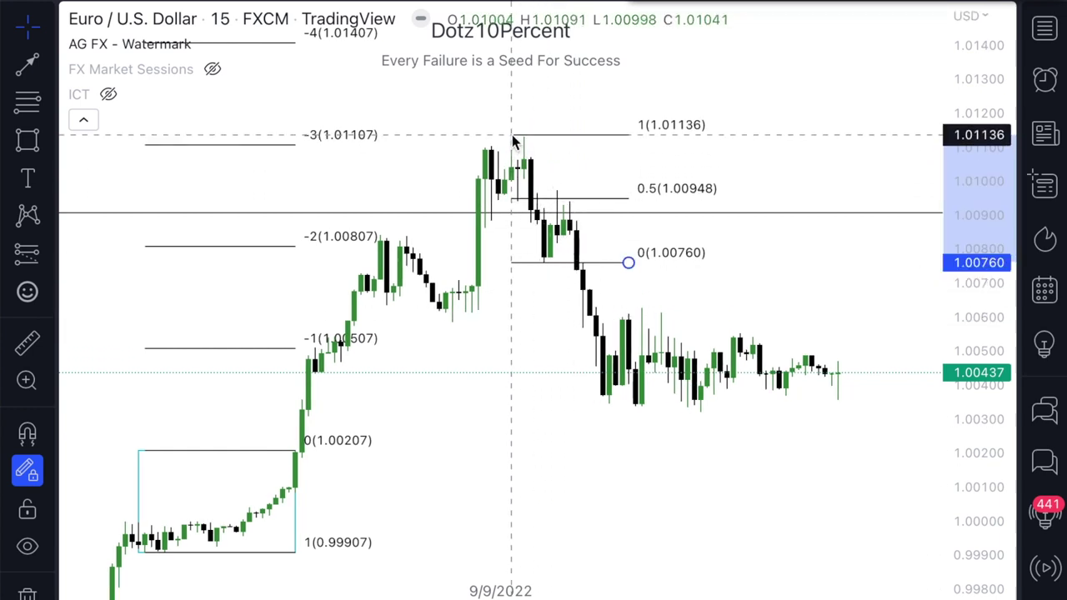
scroll(528, 352, "down", 2)
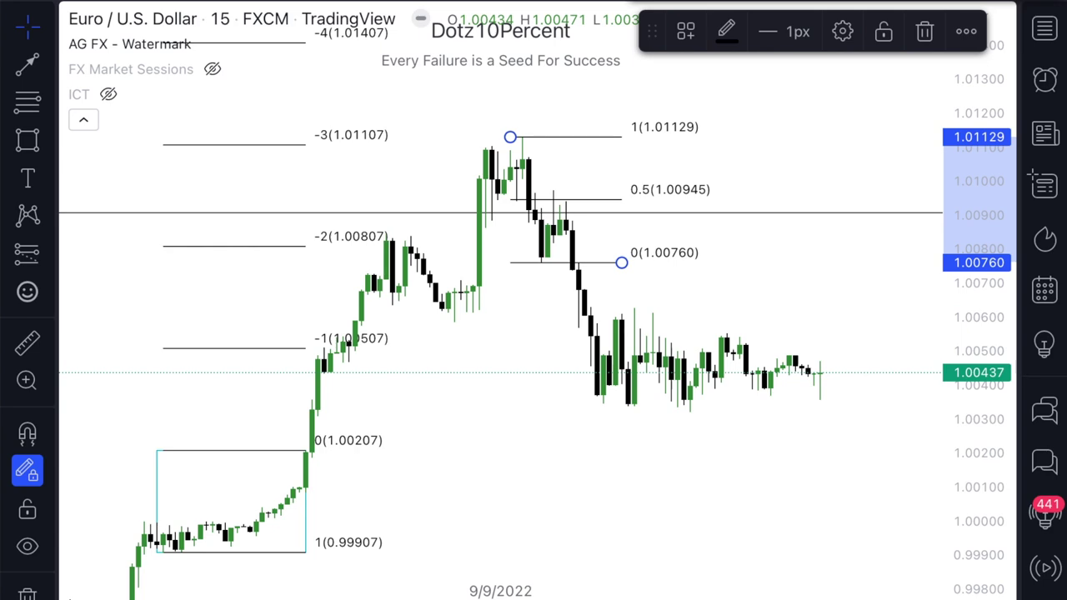
Step: Examine the decline and its Fib Retracement on the 5-minute timeframe, and return the chart to 15 minutes
key("5")
key("Return")
scroll(386, 261, "down", 5)
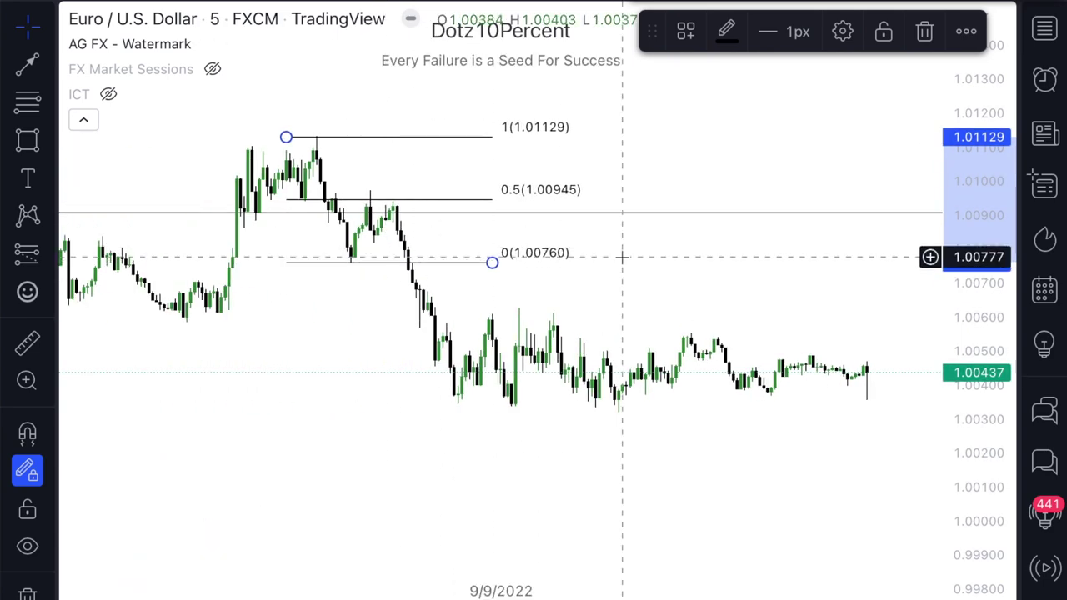
left_click_drag(978, 361, 903, 99)
left_click_drag(805, 234, 804, 316)
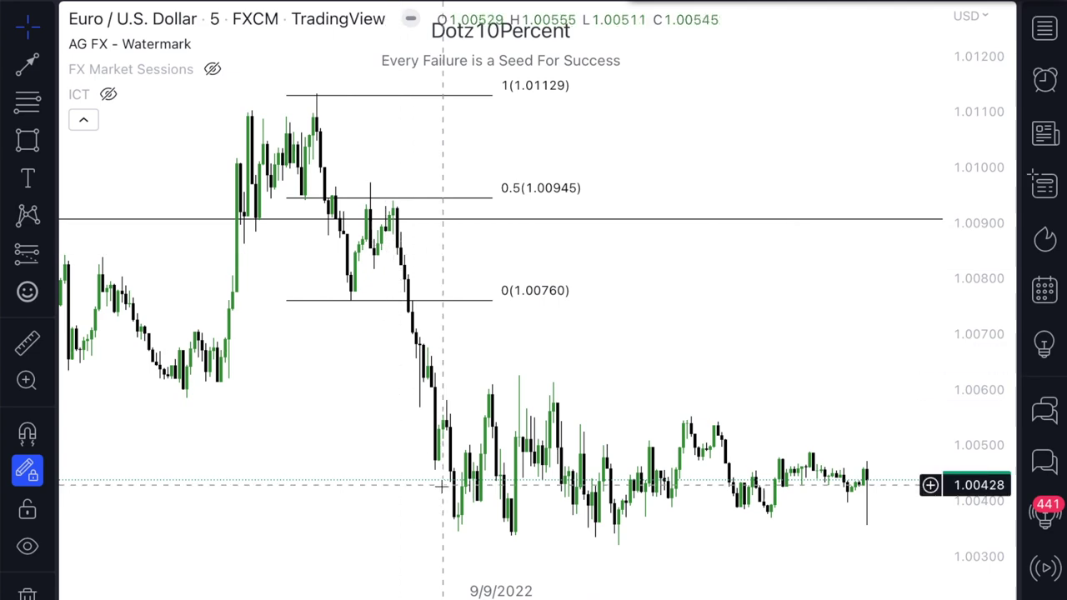
scroll(441, 485, "left", 3)
scroll(442, 486, "left", 5)
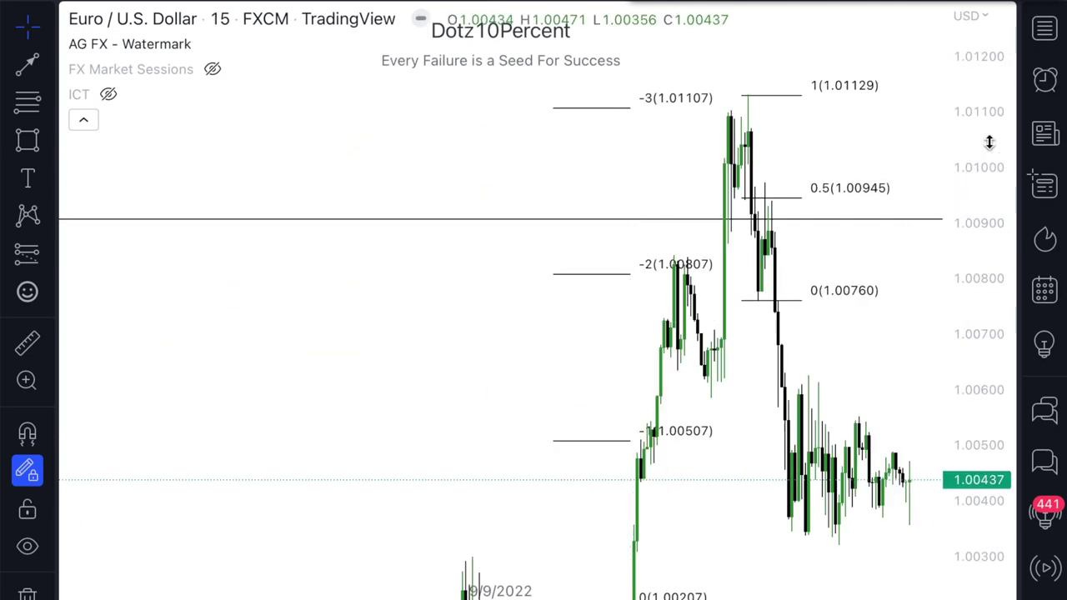
left_click_drag(989, 142, 990, 392)
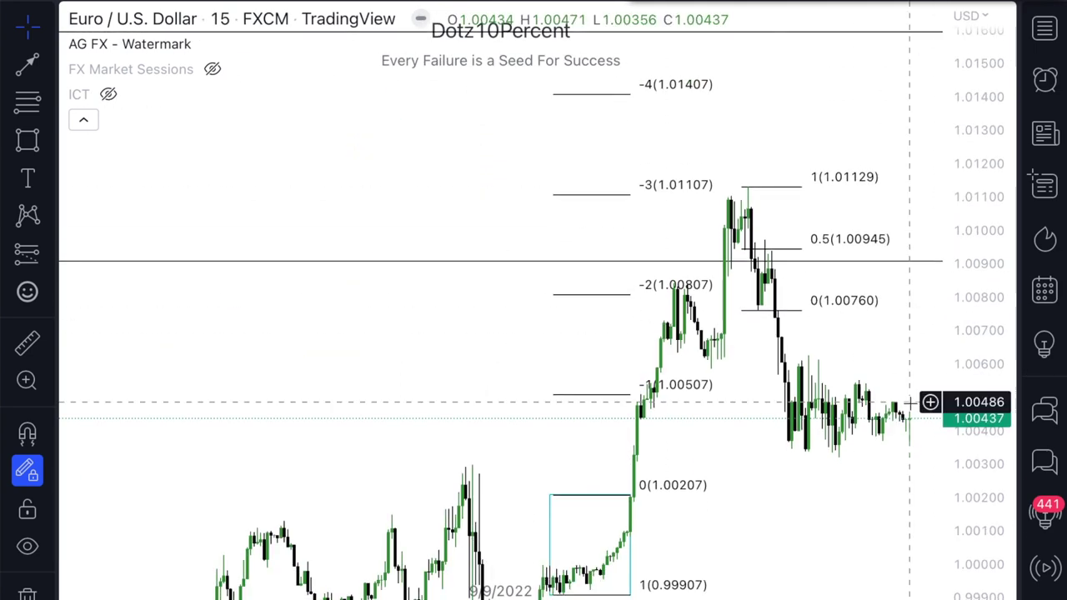
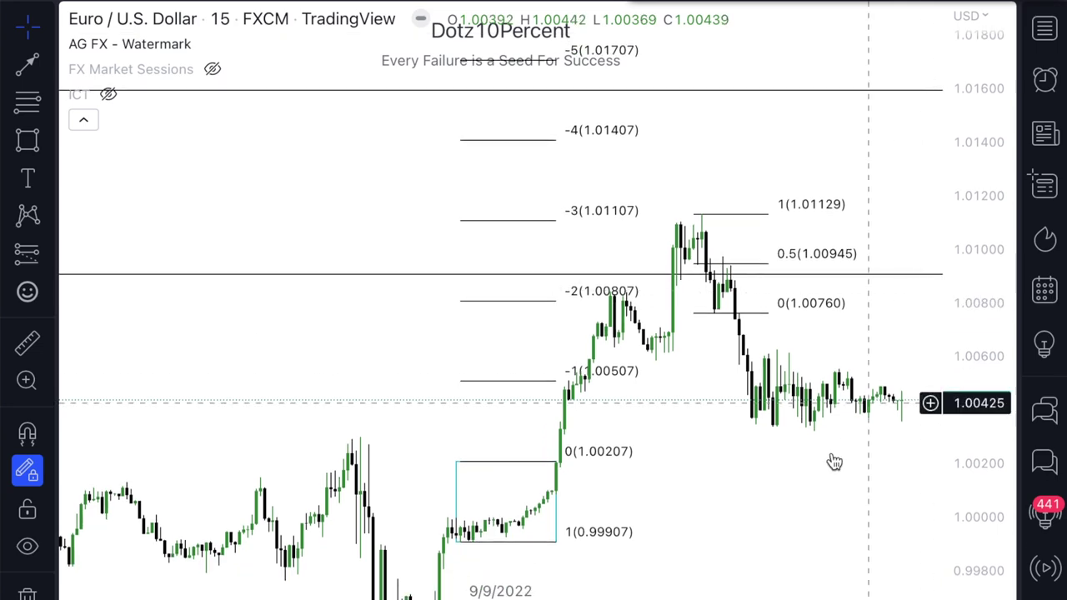
Step: Examine the 15-minute range, its Fib Retracement projections and the decline from the swing high
scroll(733, 440, "up", 1)
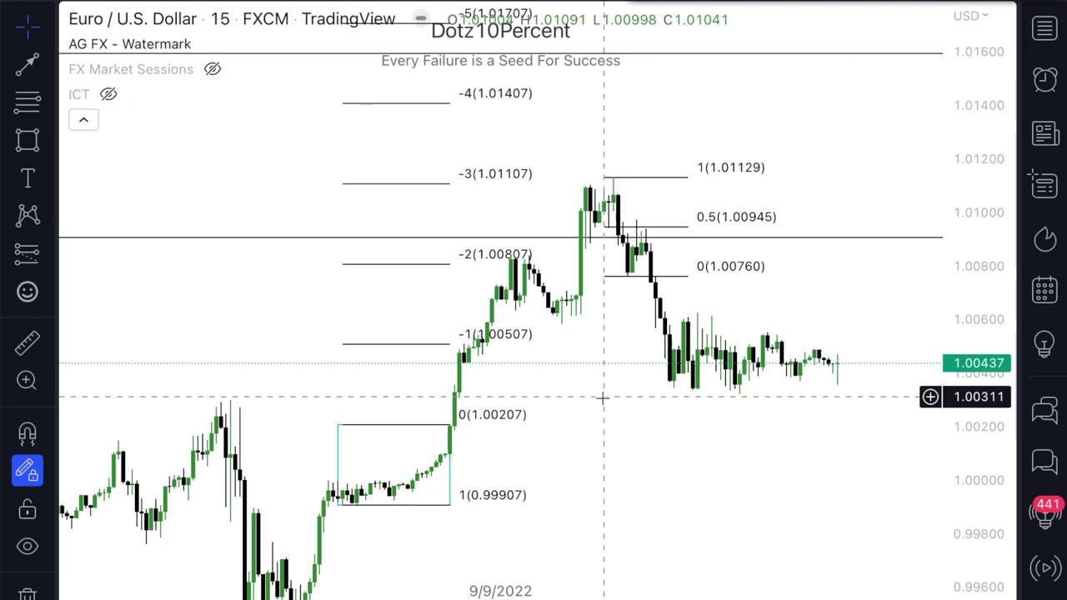
scroll(565, 414, "left", 2)
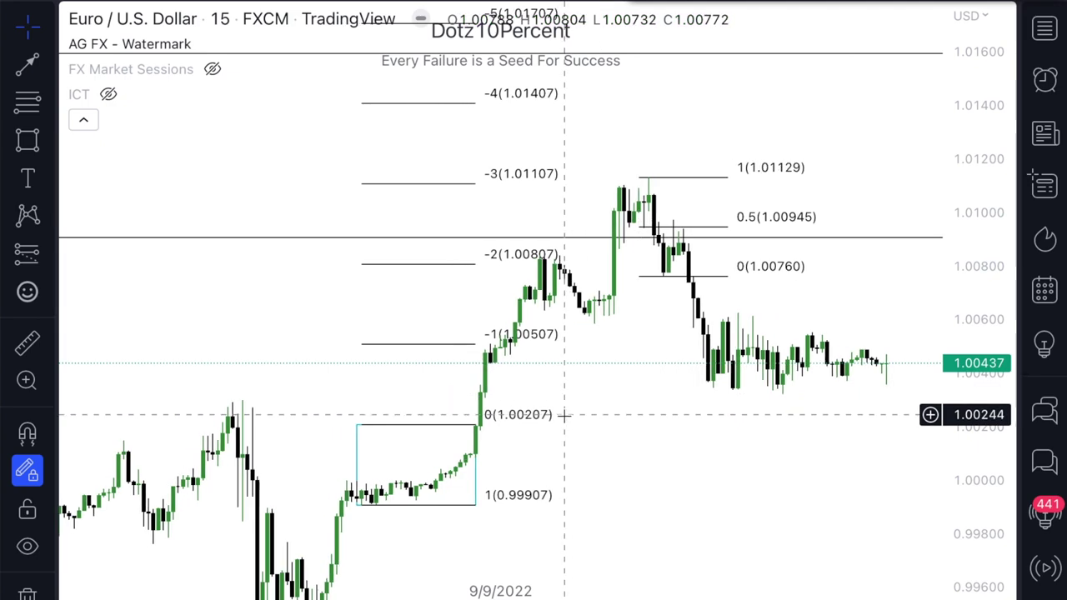
left_click_drag(1002, 460, 935, 292)
left_click_drag(750, 464, 581, 374)
scroll(581, 374, "up", 2)
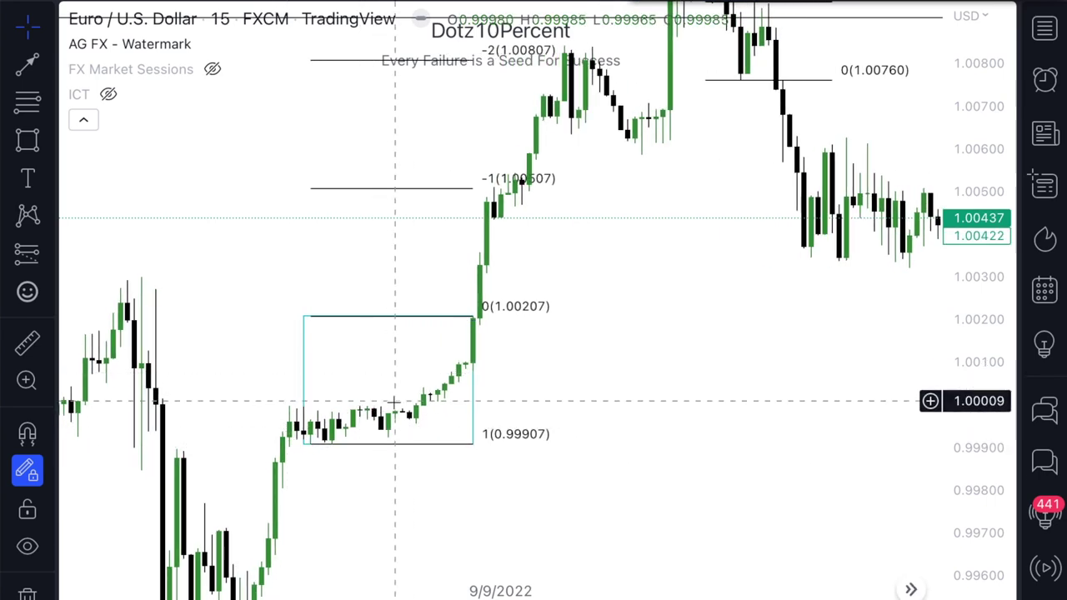
scroll(381, 510, "down", 1)
scroll(380, 510, "up", 2)
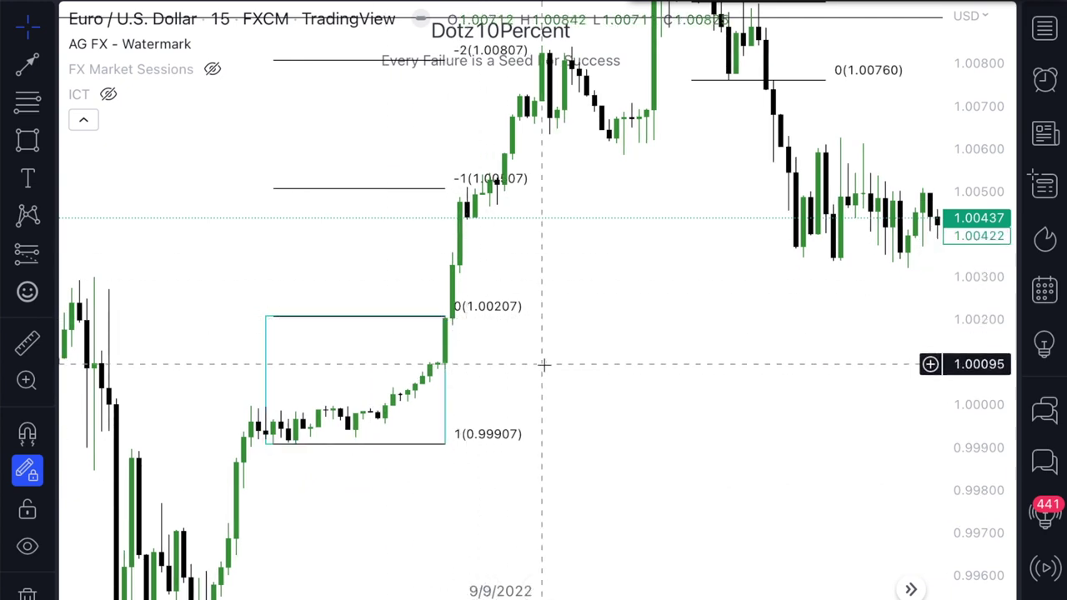
left_click_drag(989, 83, 960, 186)
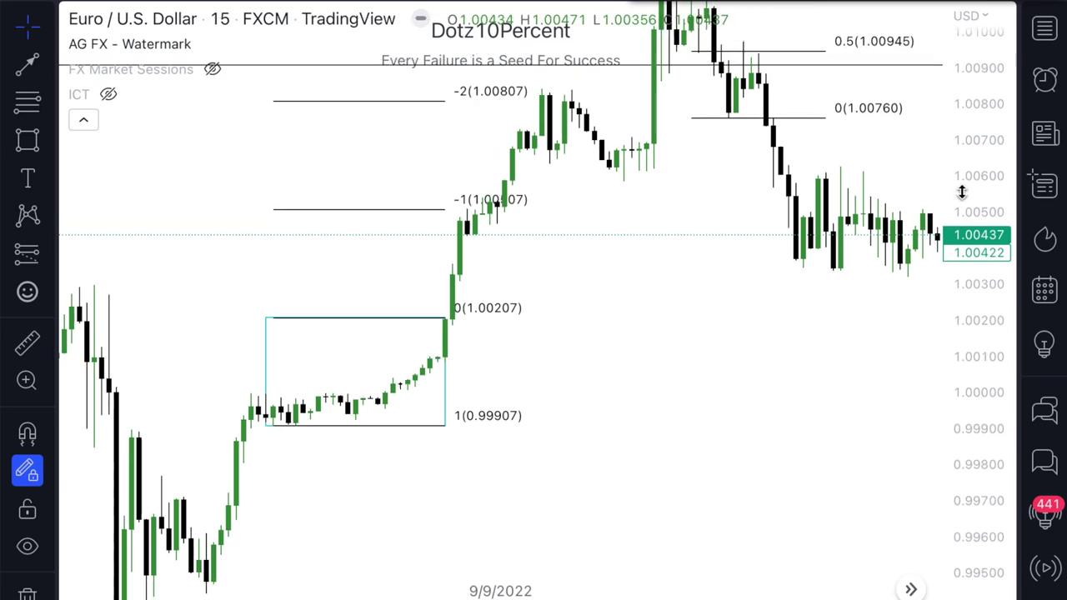
scroll(797, 330, "down", 3)
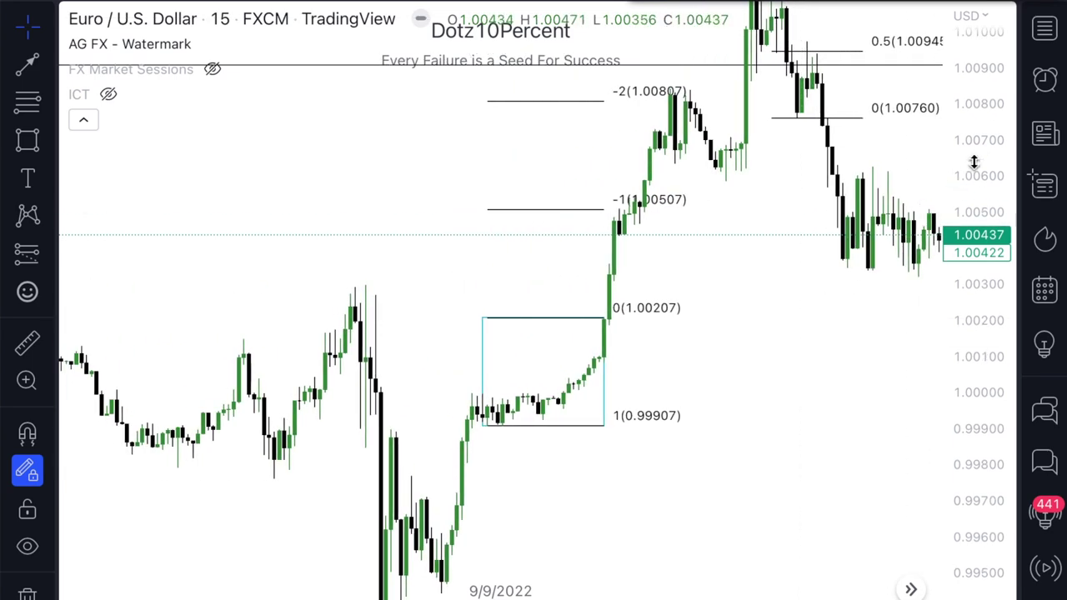
left_click_drag(974, 162, 970, 293)
left_click_drag(795, 346, 758, 412)
scroll(757, 412, "up", 3)
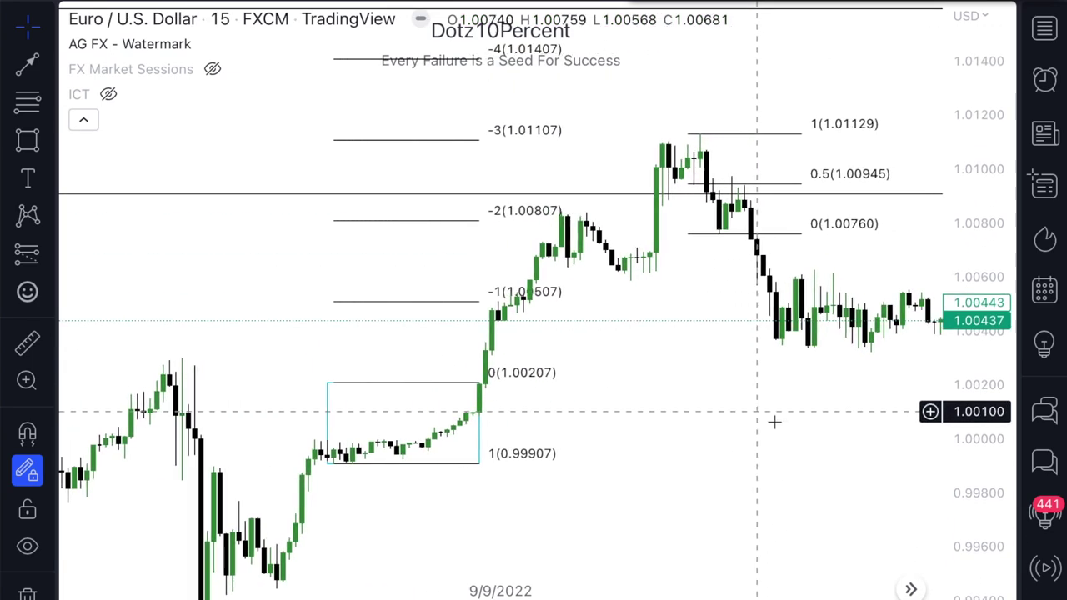
left_click_drag(973, 434, 935, 351)
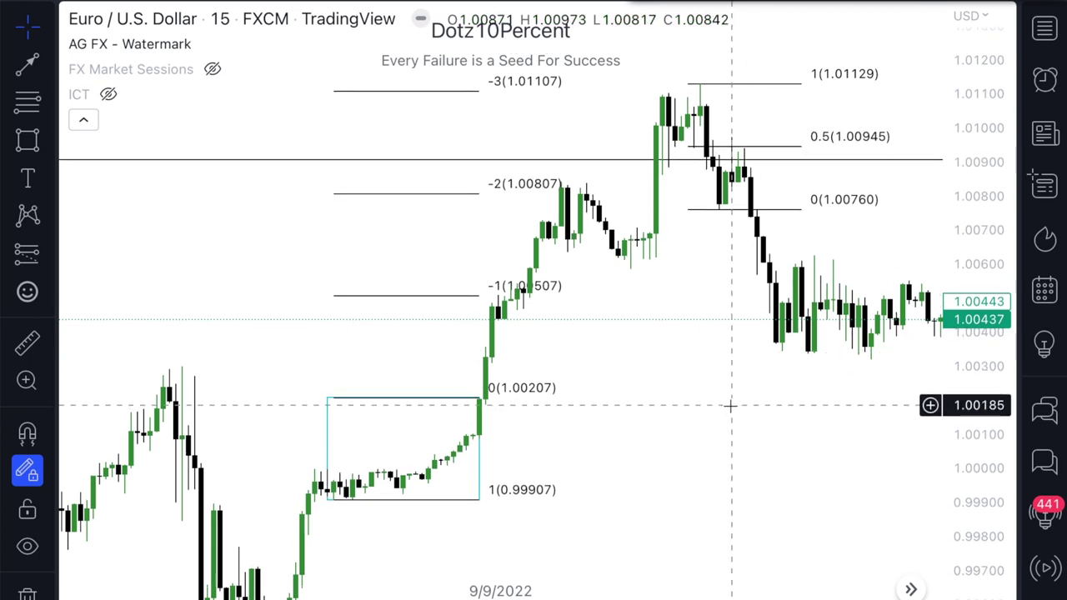
left_click(481, 418)
left_click(489, 405)
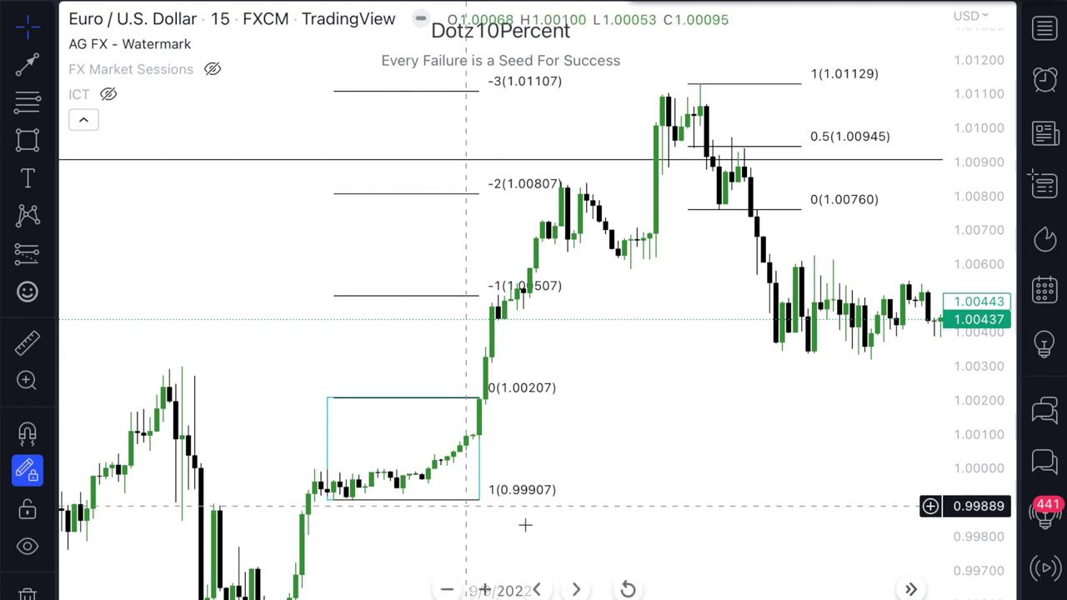
Step: Move the range Fib Retracement's lower anchor to 0.99916 and its upper anchor to 1.00203
left_click_drag(971, 462, 971, 381)
left_click_drag(759, 448, 755, 243)
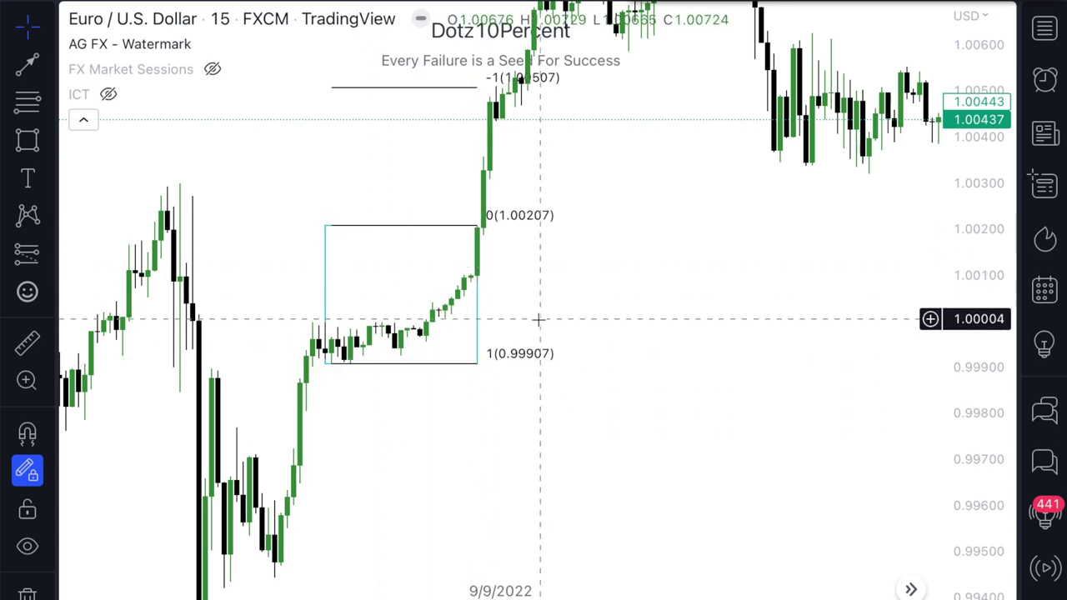
scroll(538, 317, "left", 3)
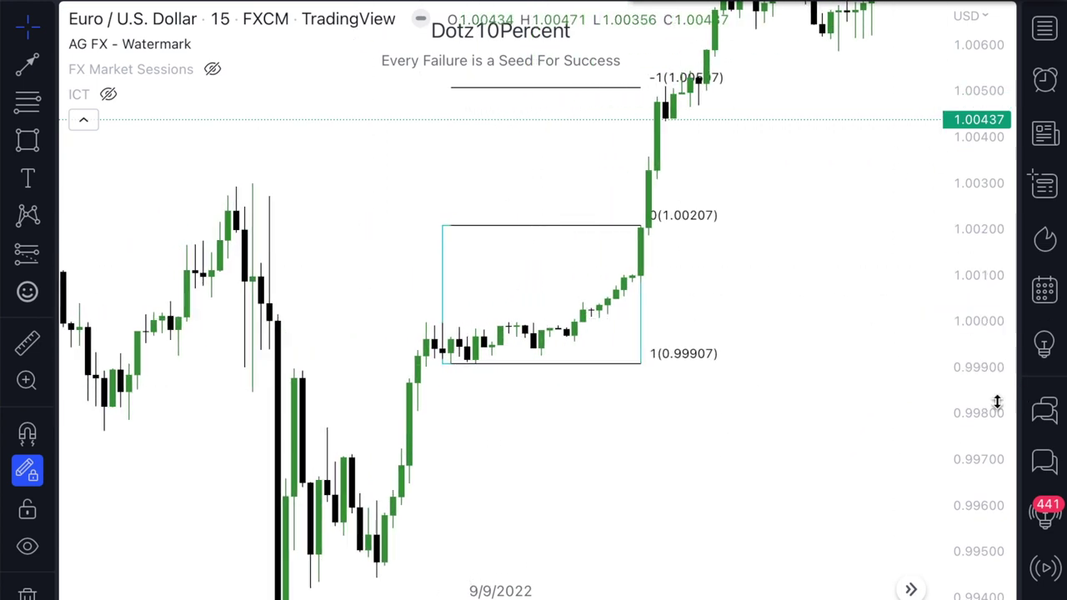
left_click_drag(996, 401, 975, 162)
scroll(811, 277, "up", 2)
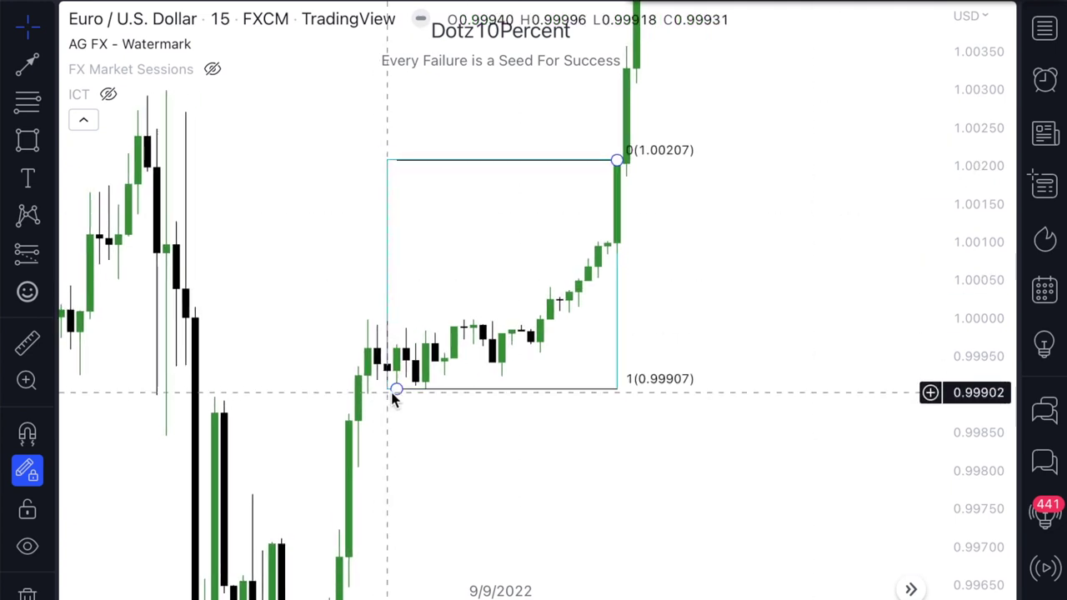
left_click_drag(394, 390, 395, 383)
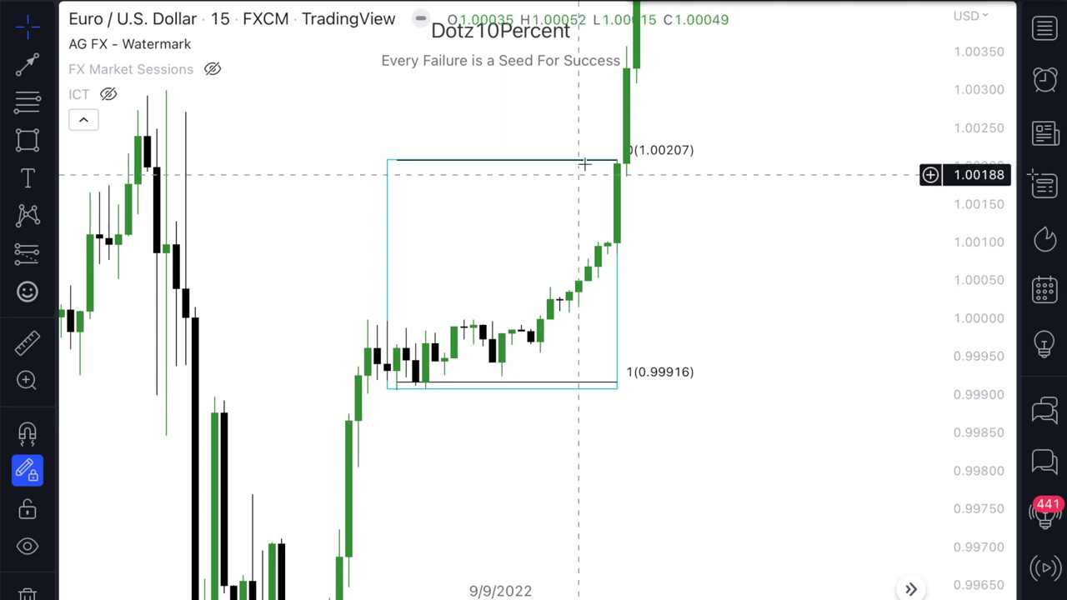
left_click_drag(615, 165, 658, 171)
left_click(681, 254)
Step: Place the range Fib Retracement's lower anchor at 0.99907 on the range's starting corner and raise its upper anchor to 1.00209
scroll(764, 297, "up", 3)
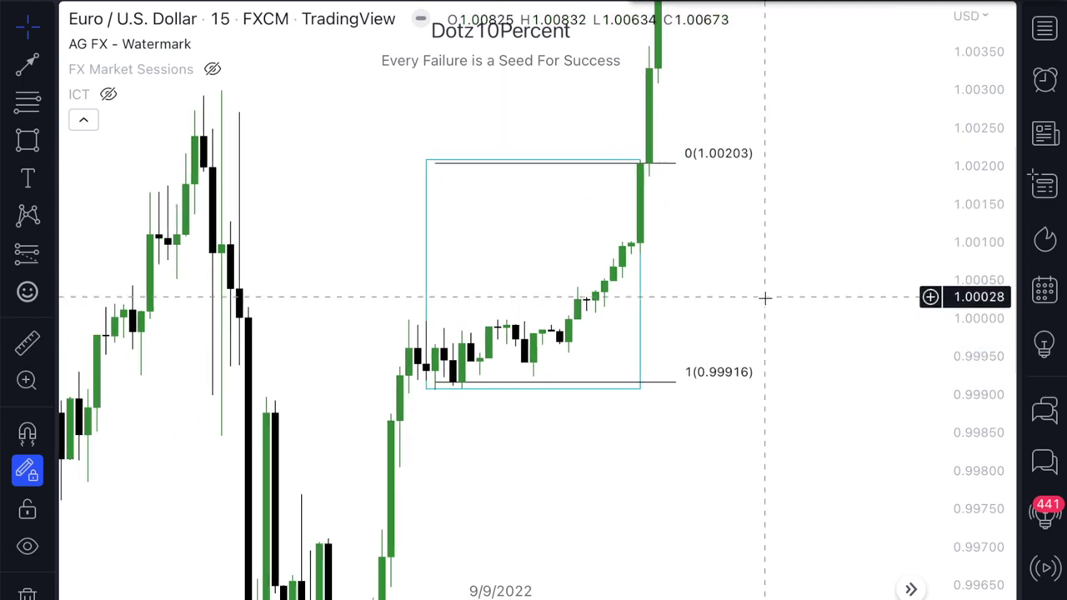
scroll(806, 309, "down", 5)
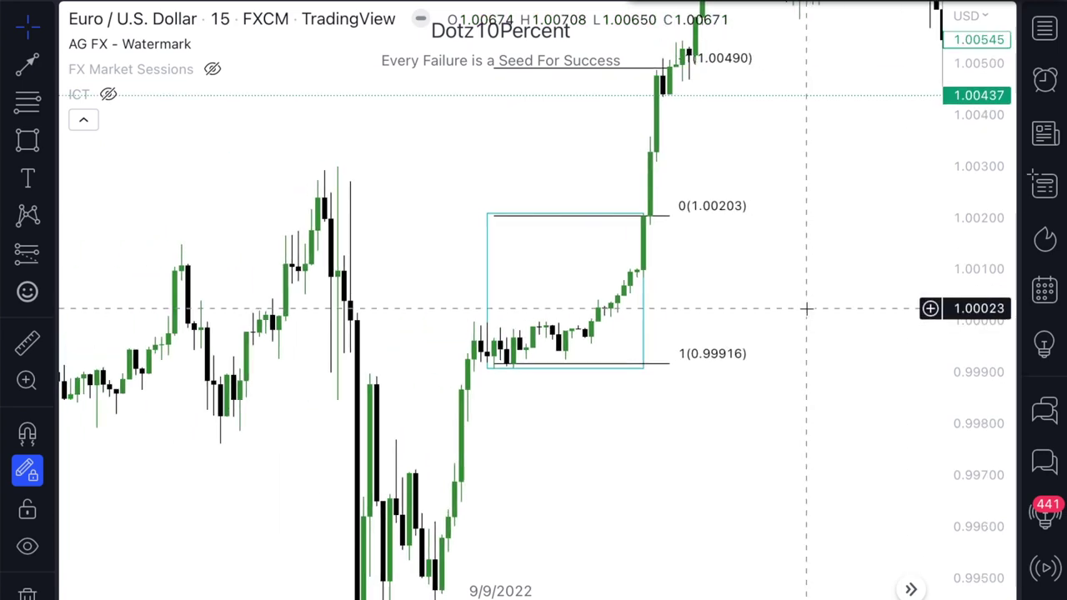
left_click_drag(807, 309, 736, 594)
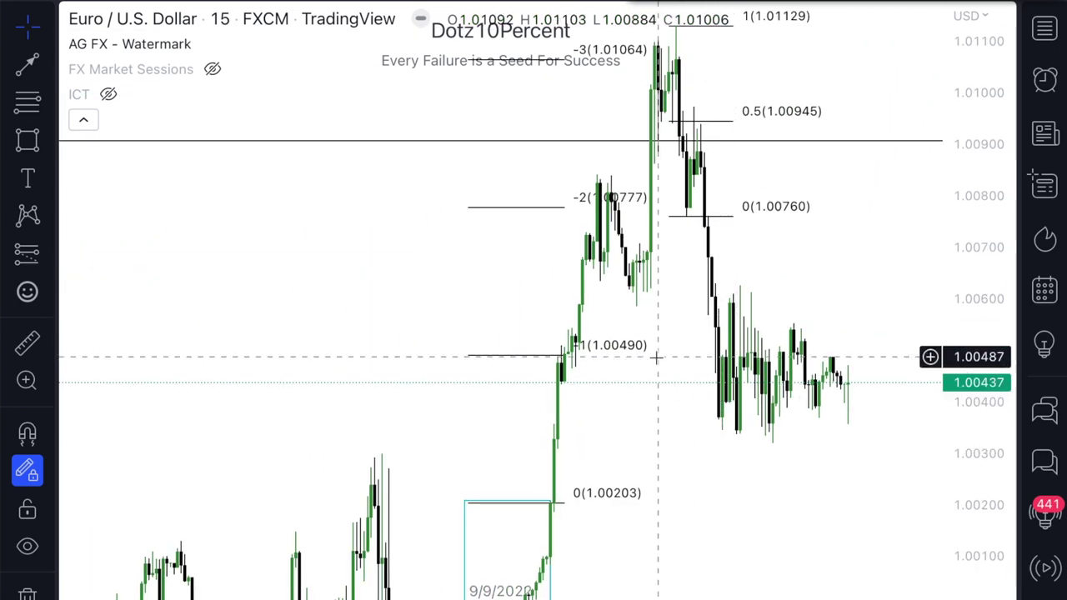
left_click_drag(657, 363, 658, 534)
scroll(658, 533, "up", 5)
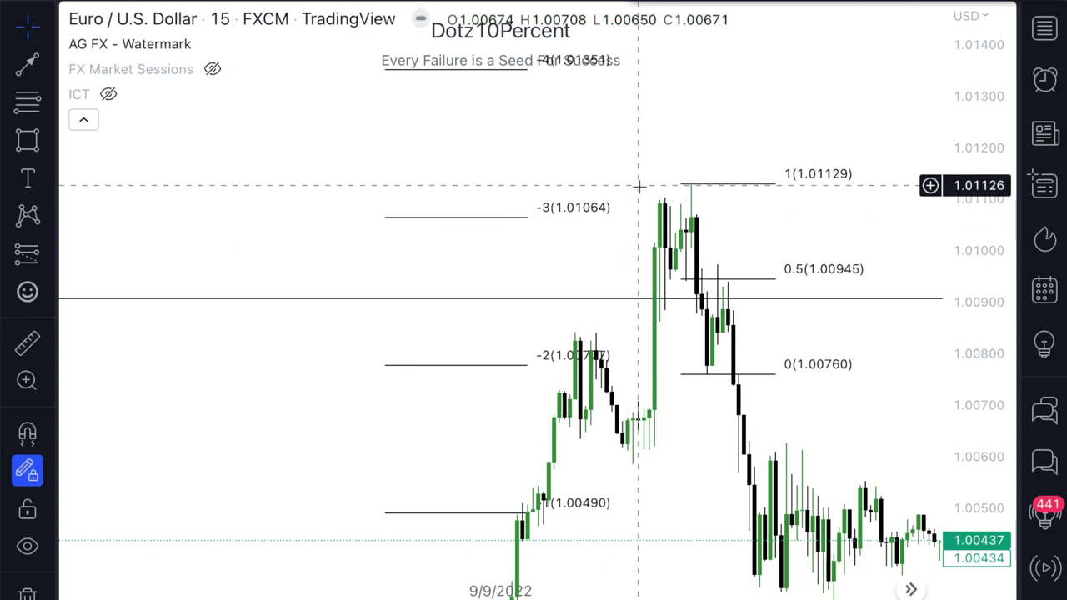
scroll(702, 433, "down", 10)
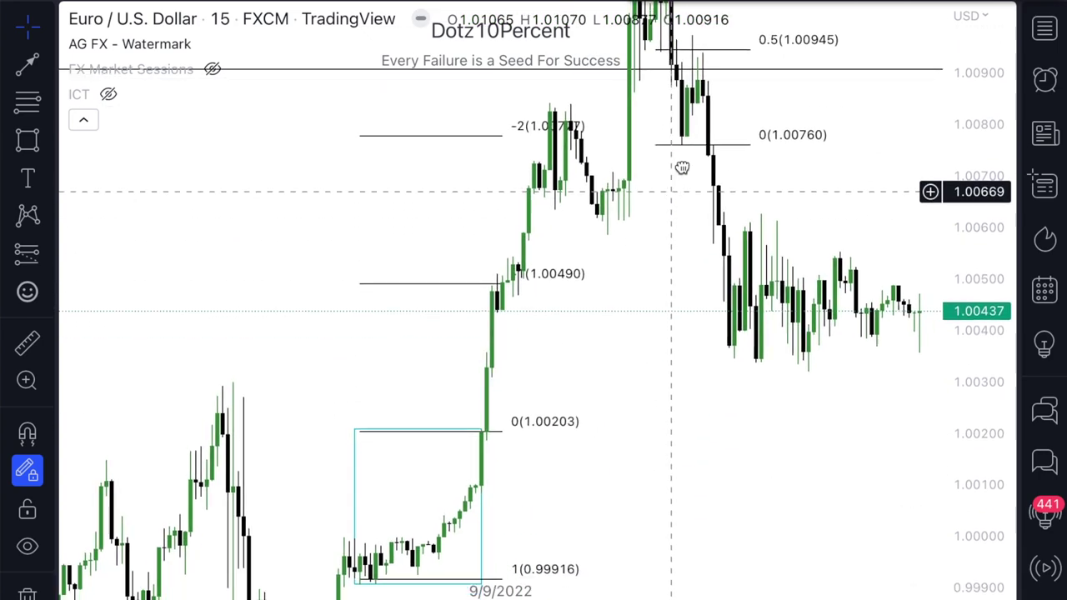
left_click(381, 525)
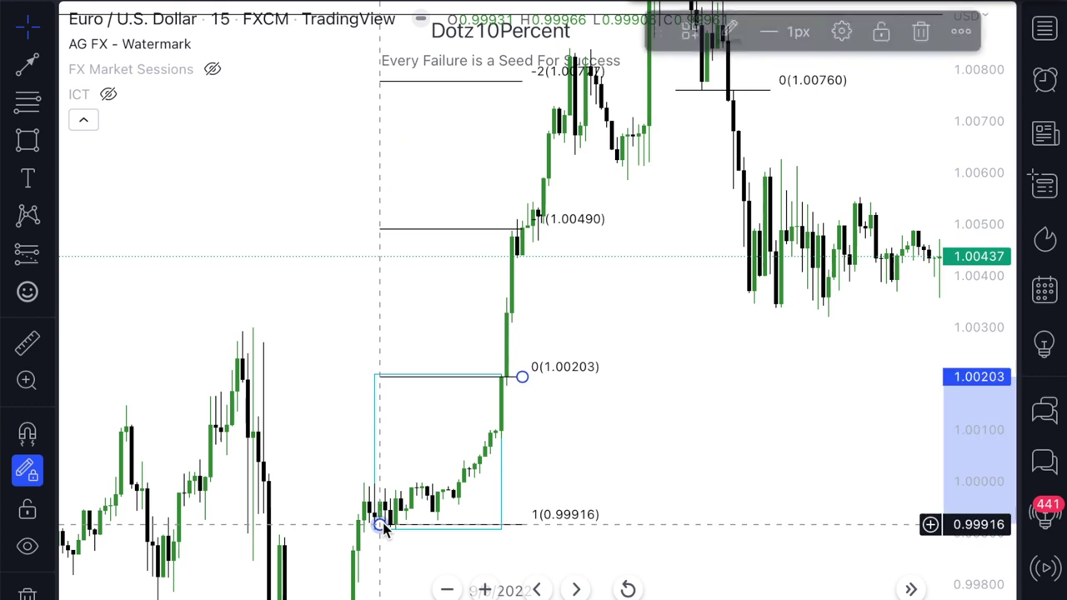
left_click_drag(383, 523, 382, 532)
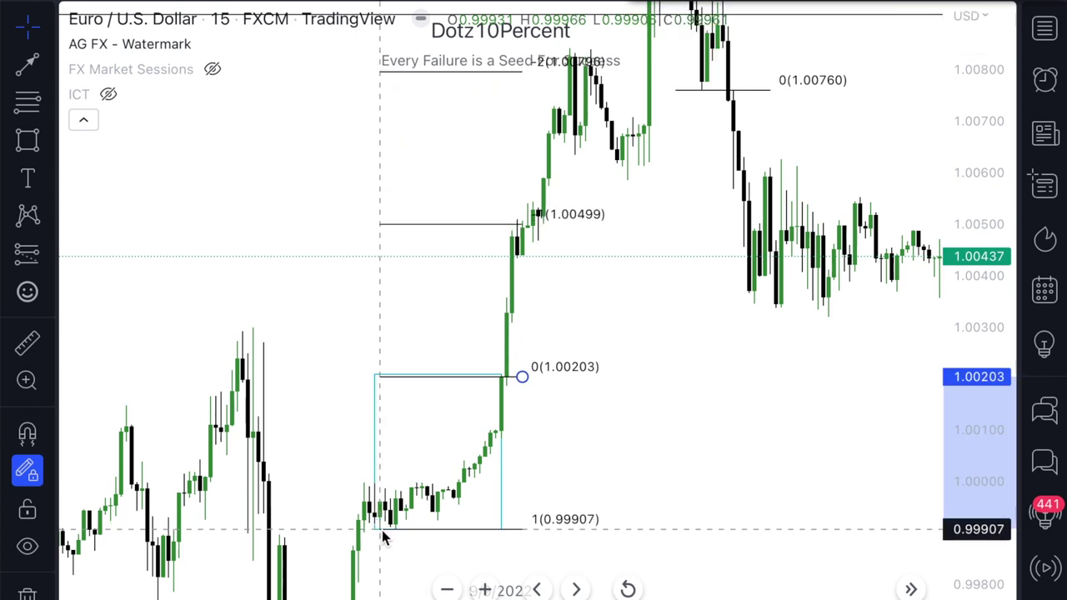
left_click(377, 530)
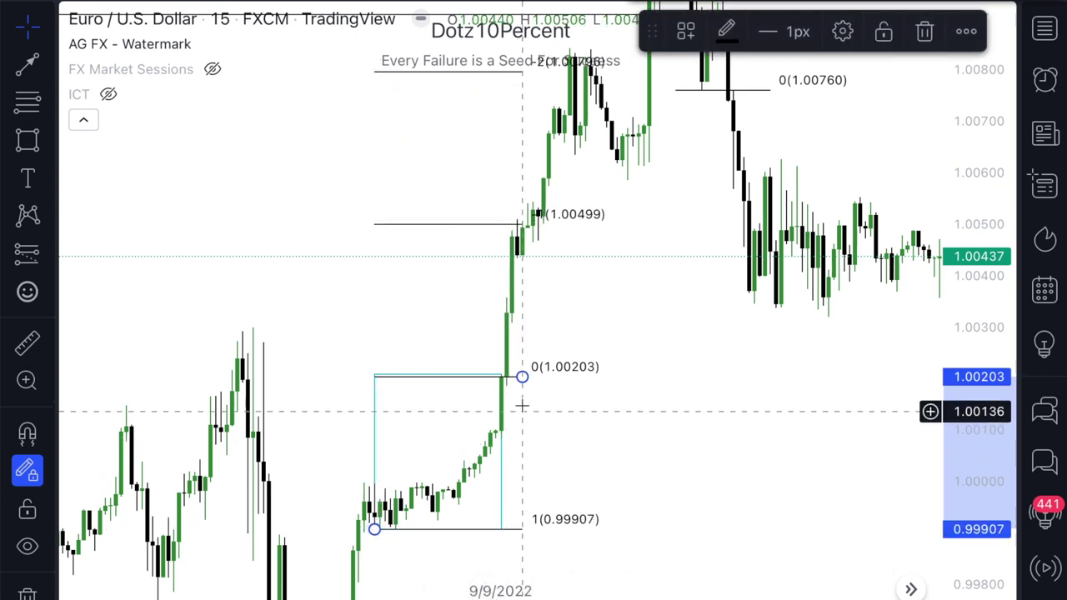
left_click_drag(523, 378, 523, 374)
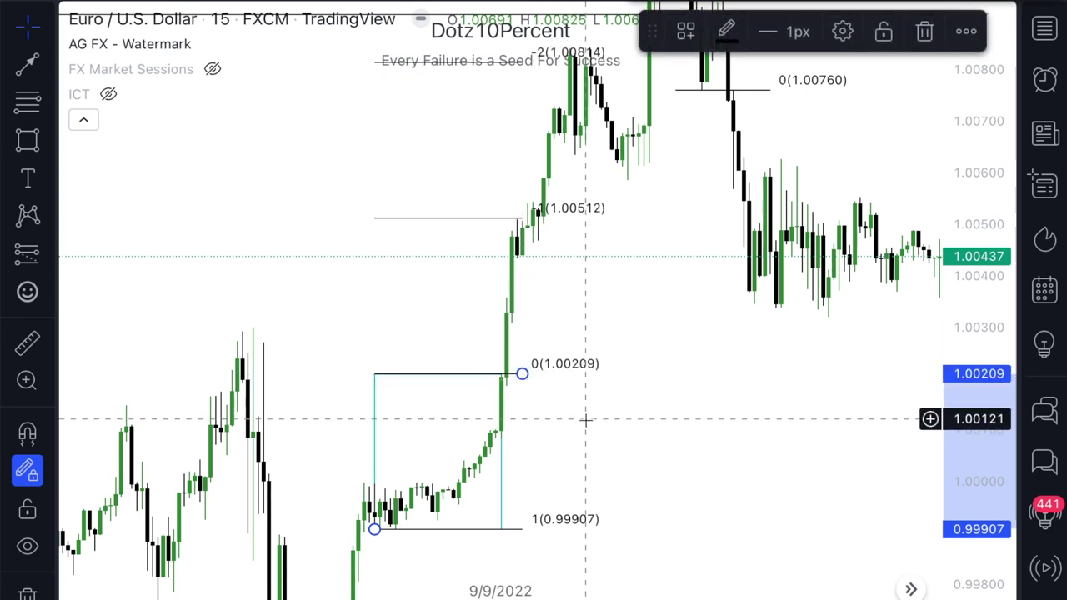
Step: Delete the second Fib Retracement drawn on the decline from the swing high
scroll(586, 420, "up", 2)
scroll(585, 421, "up", 1)
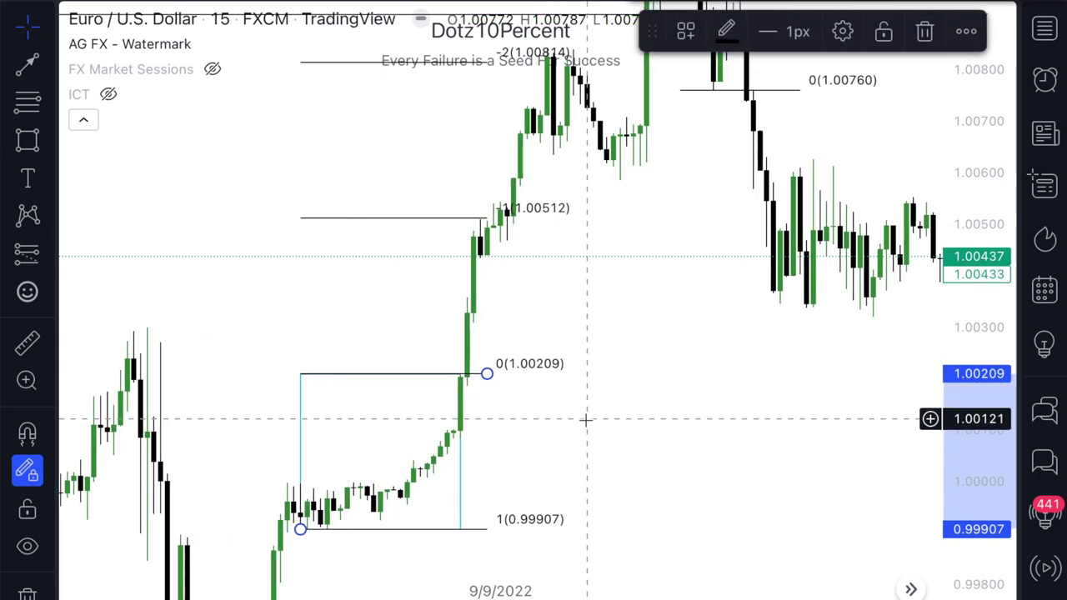
scroll(567, 433, "down", 1)
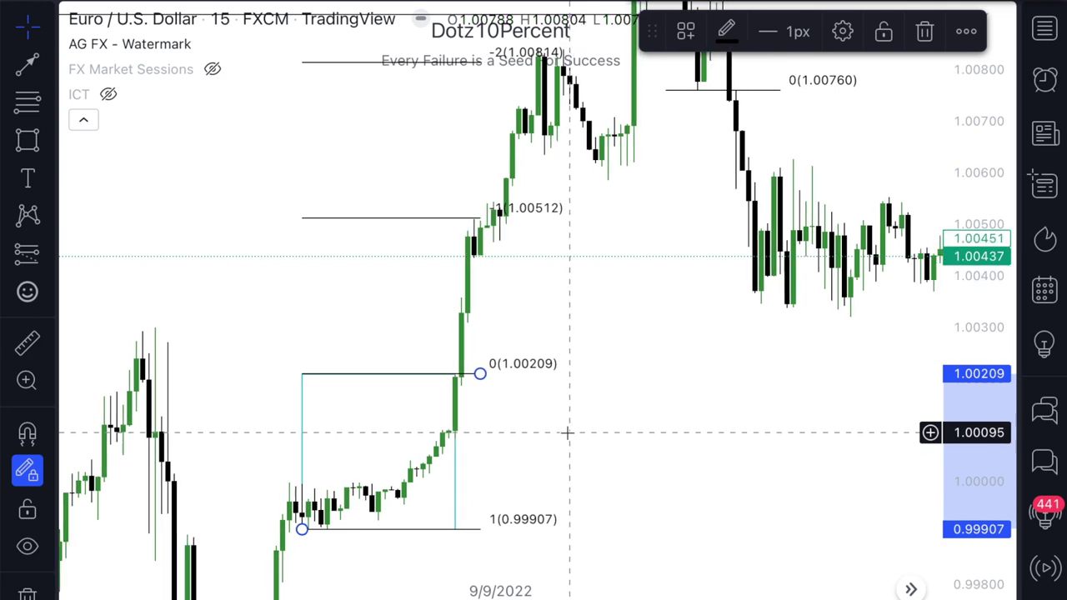
scroll(567, 433, "up", 1)
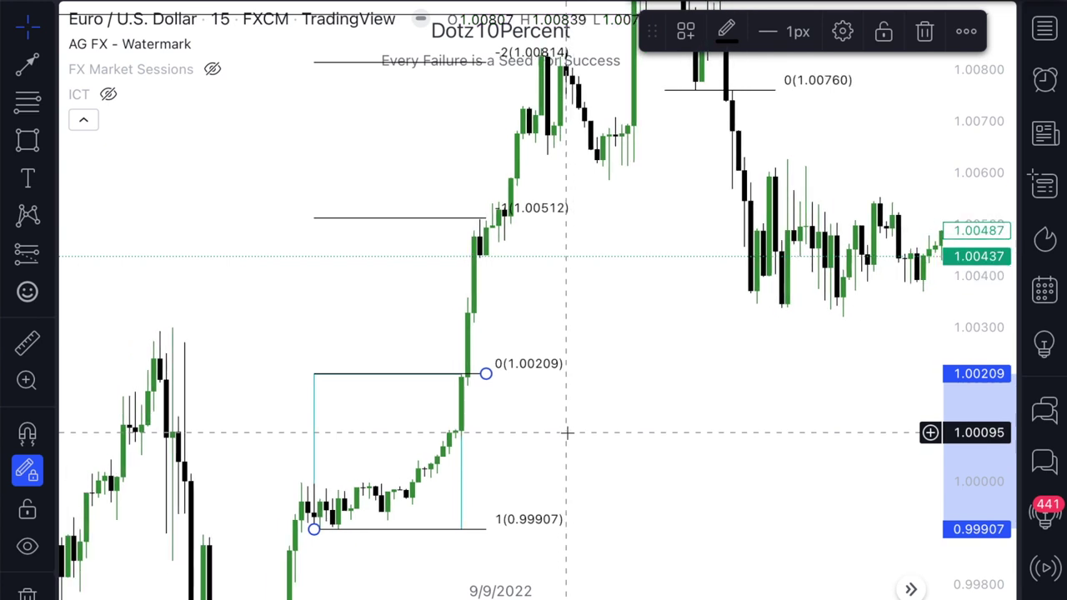
right_click(566, 433)
left_click(512, 438)
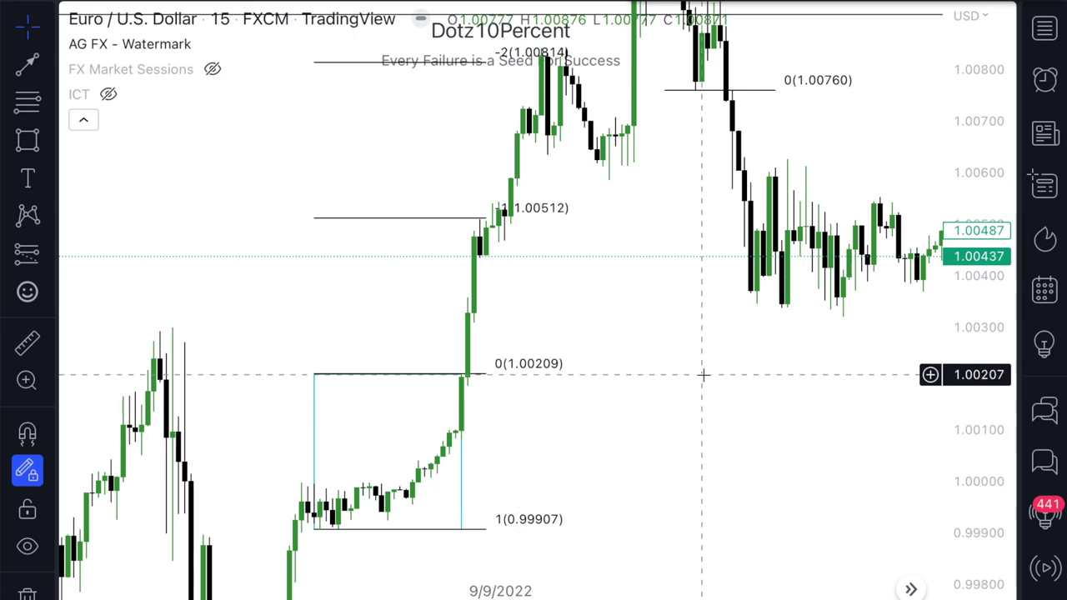
left_click_drag(702, 375, 684, 567)
left_click(751, 271)
key("Delete")
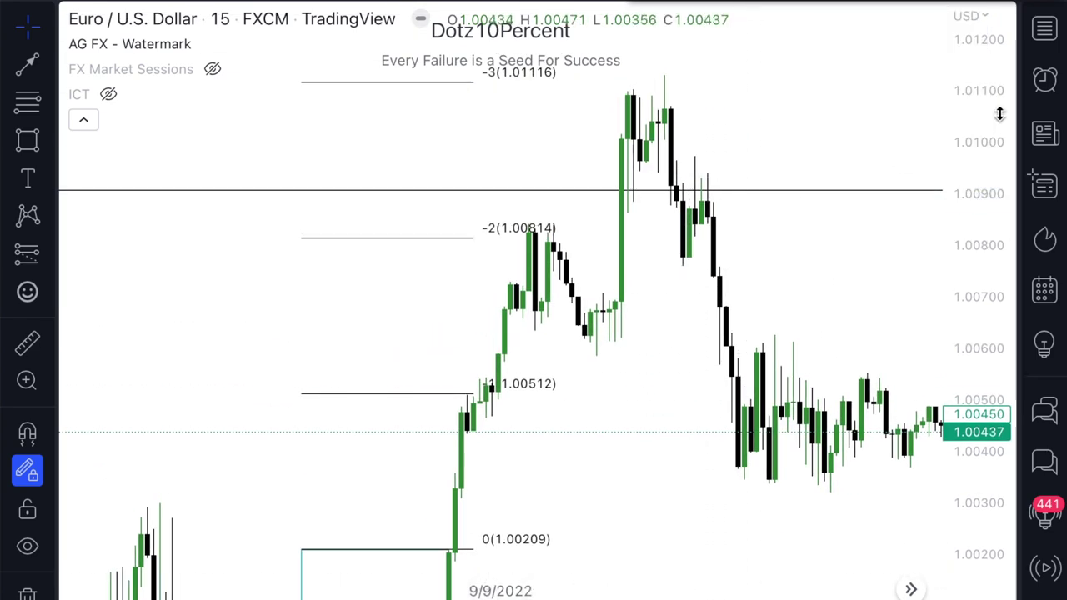
Step: Move the range Fib Retracement's upper anchor to 1.00212 near the range's closing edge and compare its -3 level with the swing high
left_click_drag(1000, 114, 1000, 163)
left_click_drag(619, 367, 665, 441)
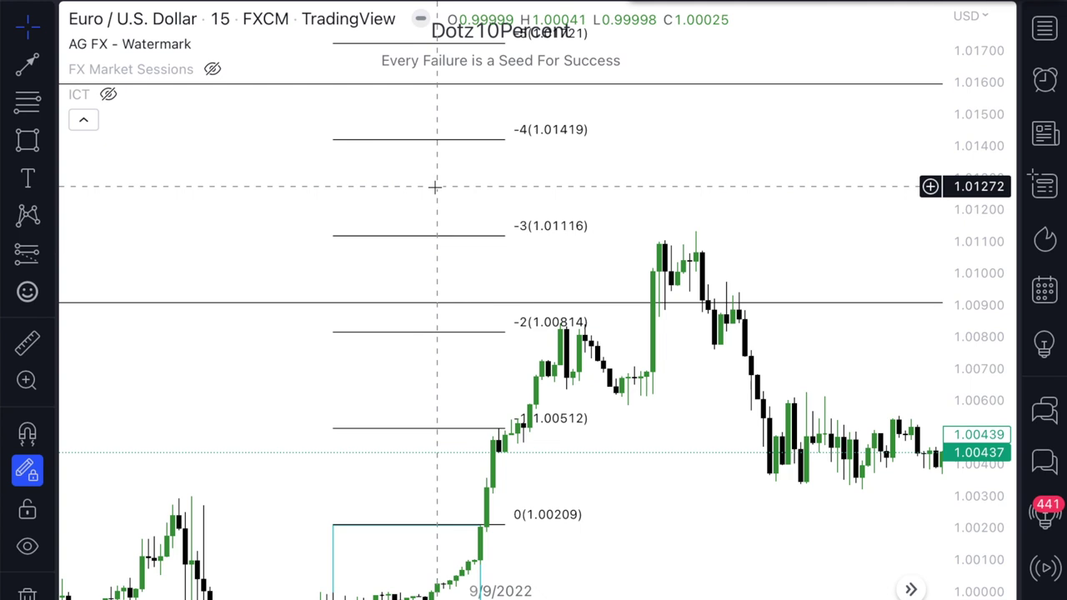
left_click_drag(692, 429, 592, 370)
scroll(591, 369, "down", 1)
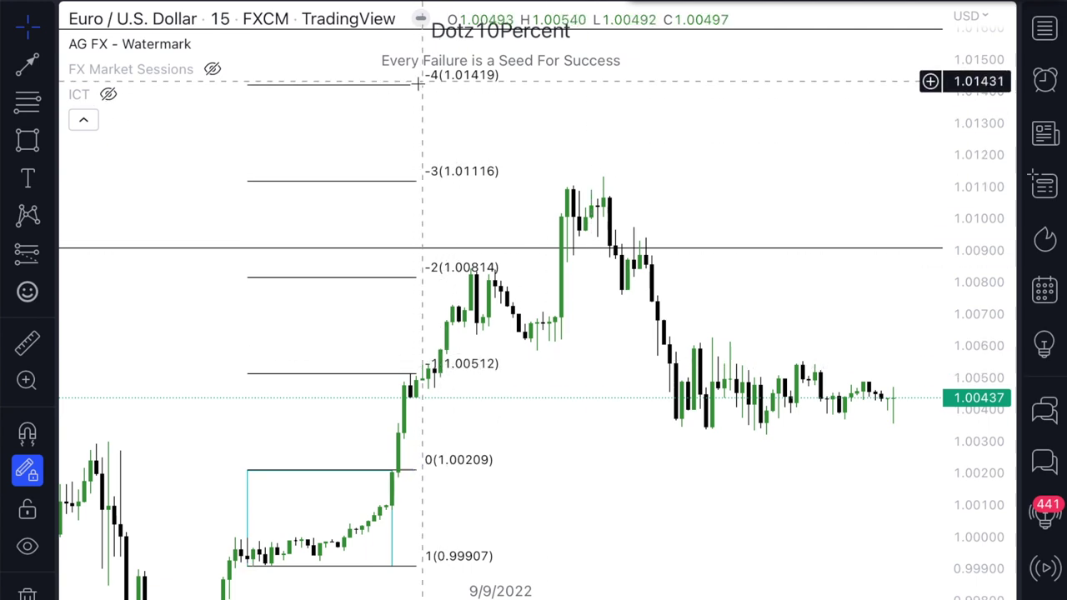
left_click(417, 472)
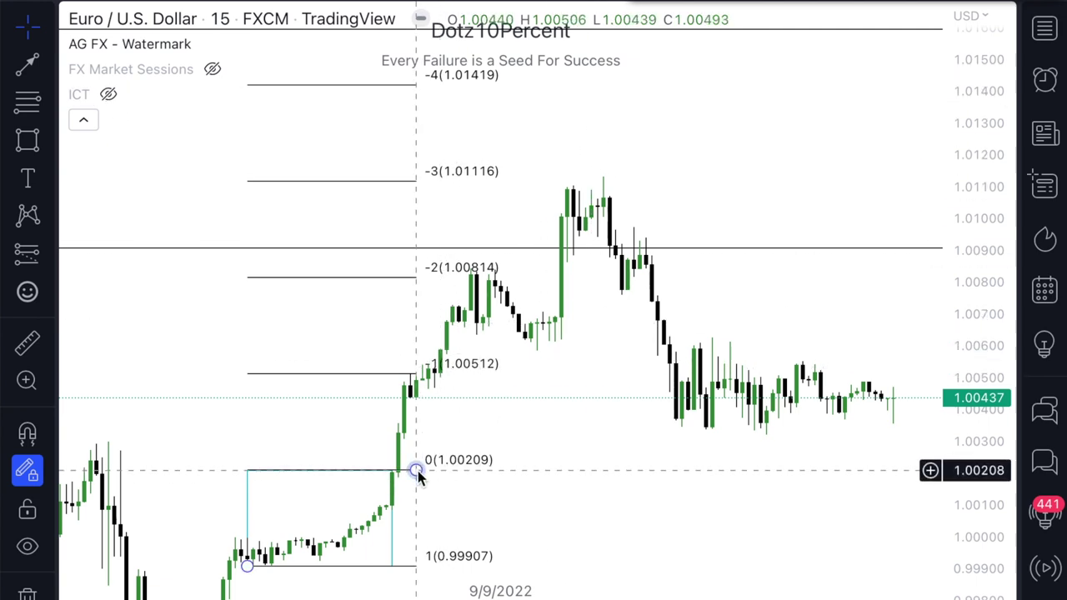
left_click_drag(417, 472, 402, 473)
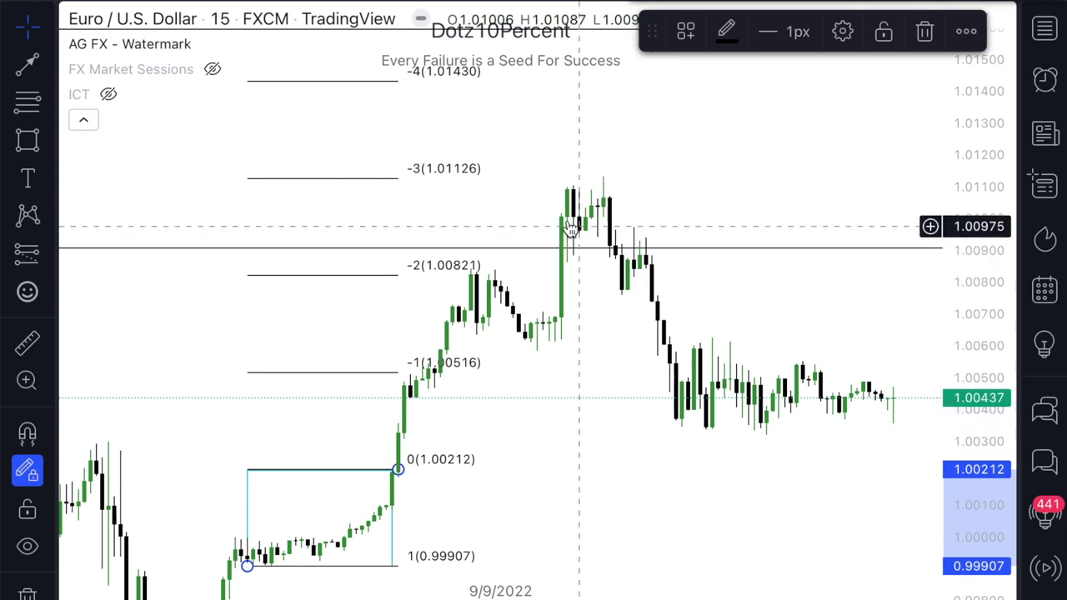
scroll(591, 386, "down", 2)
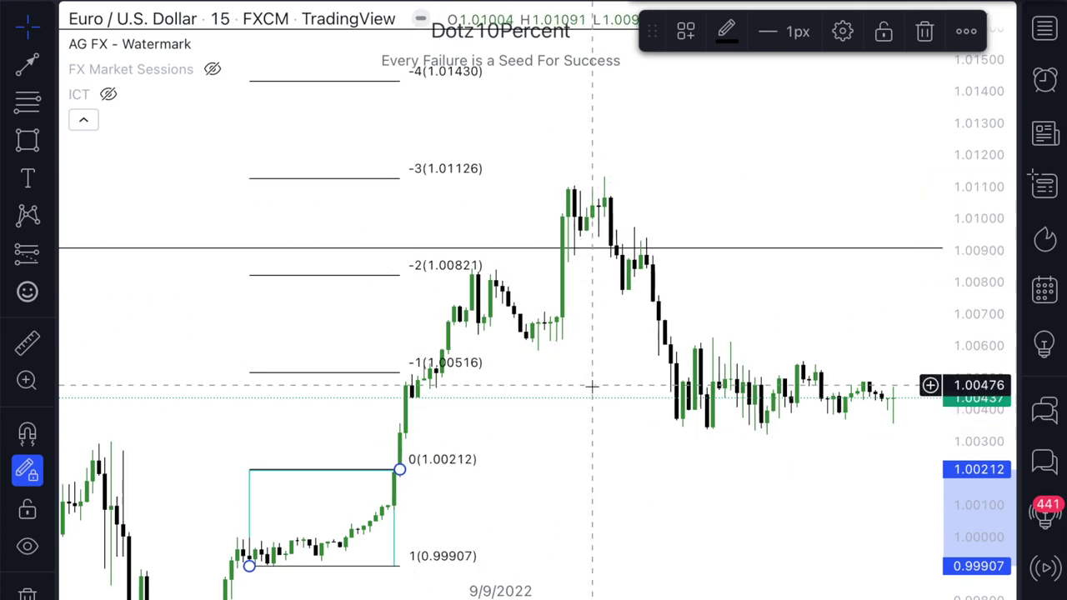
scroll(591, 386, "up", 1)
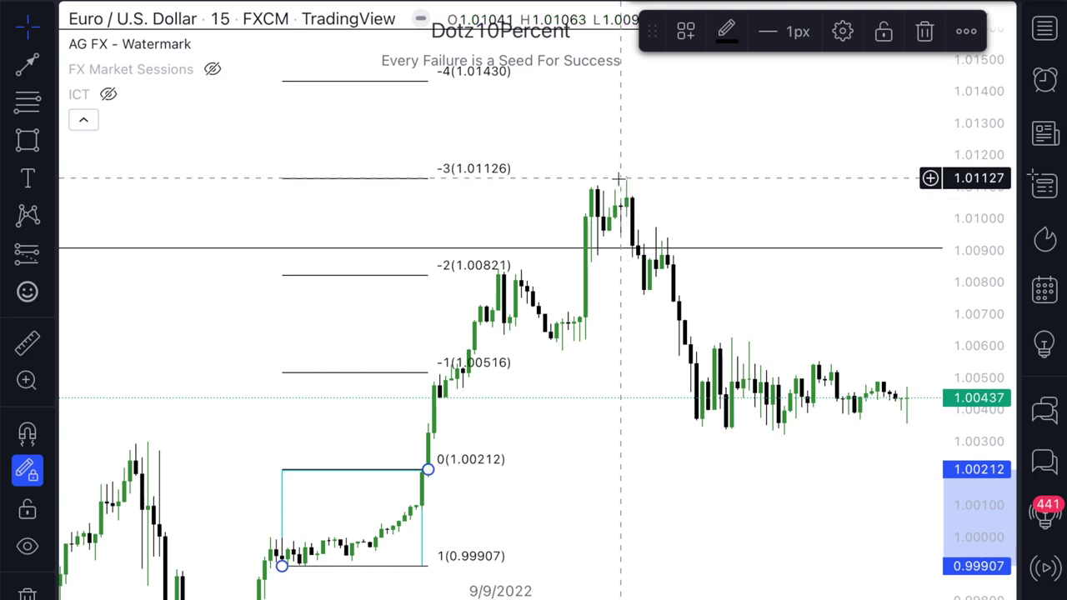
scroll(615, 180, "left", 5)
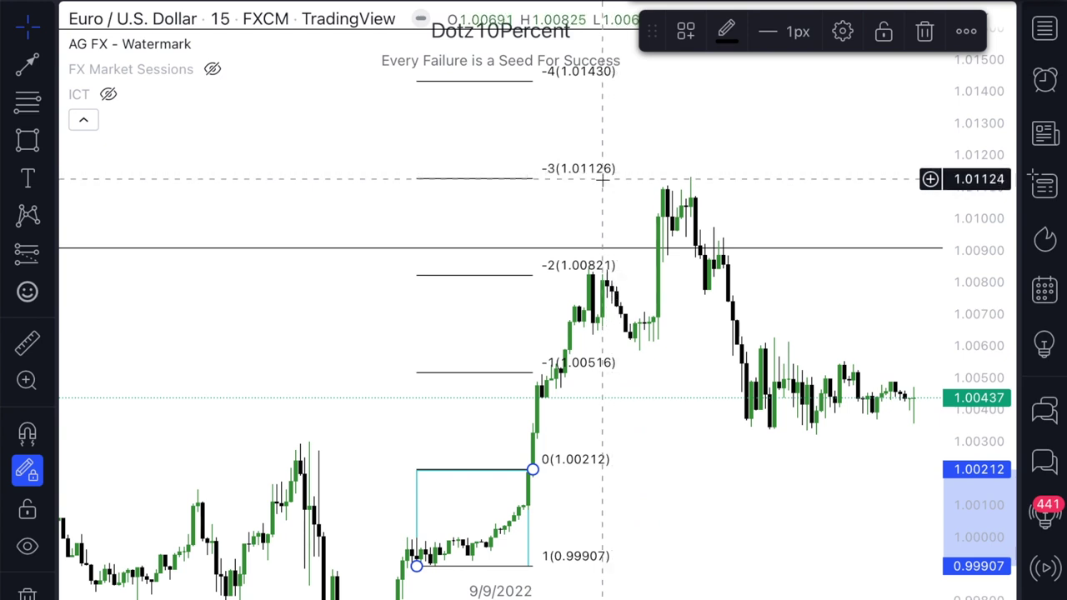
scroll(602, 180, "right", 4)
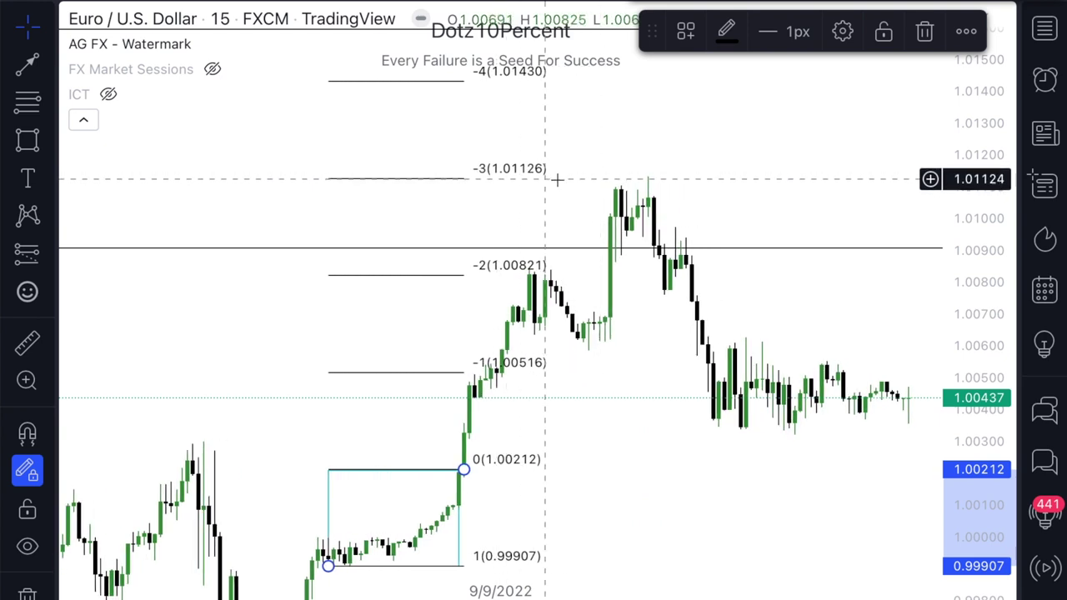
scroll(552, 177, "up", 2)
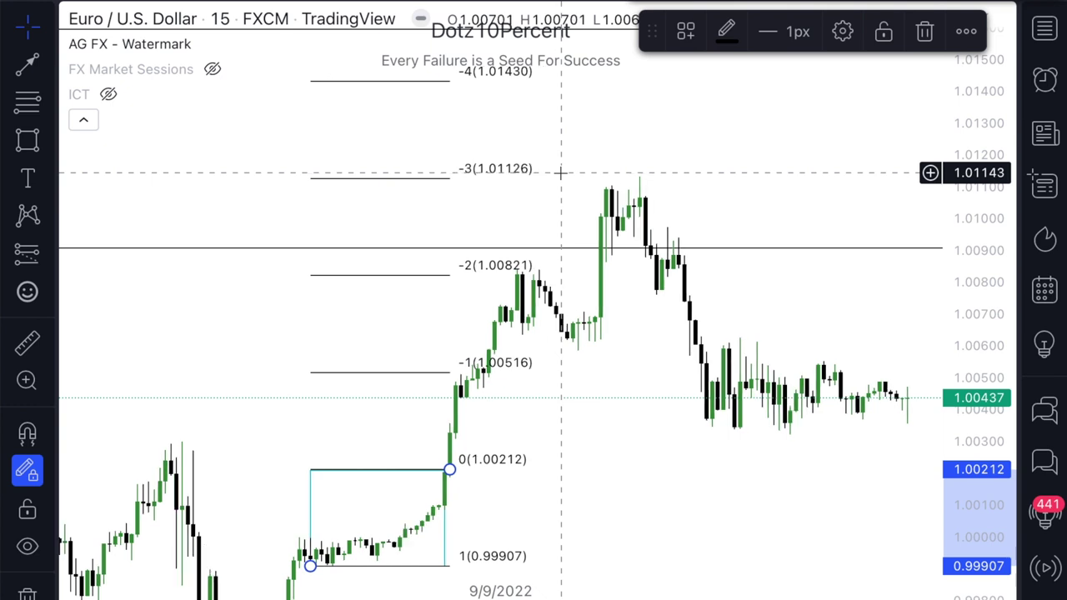